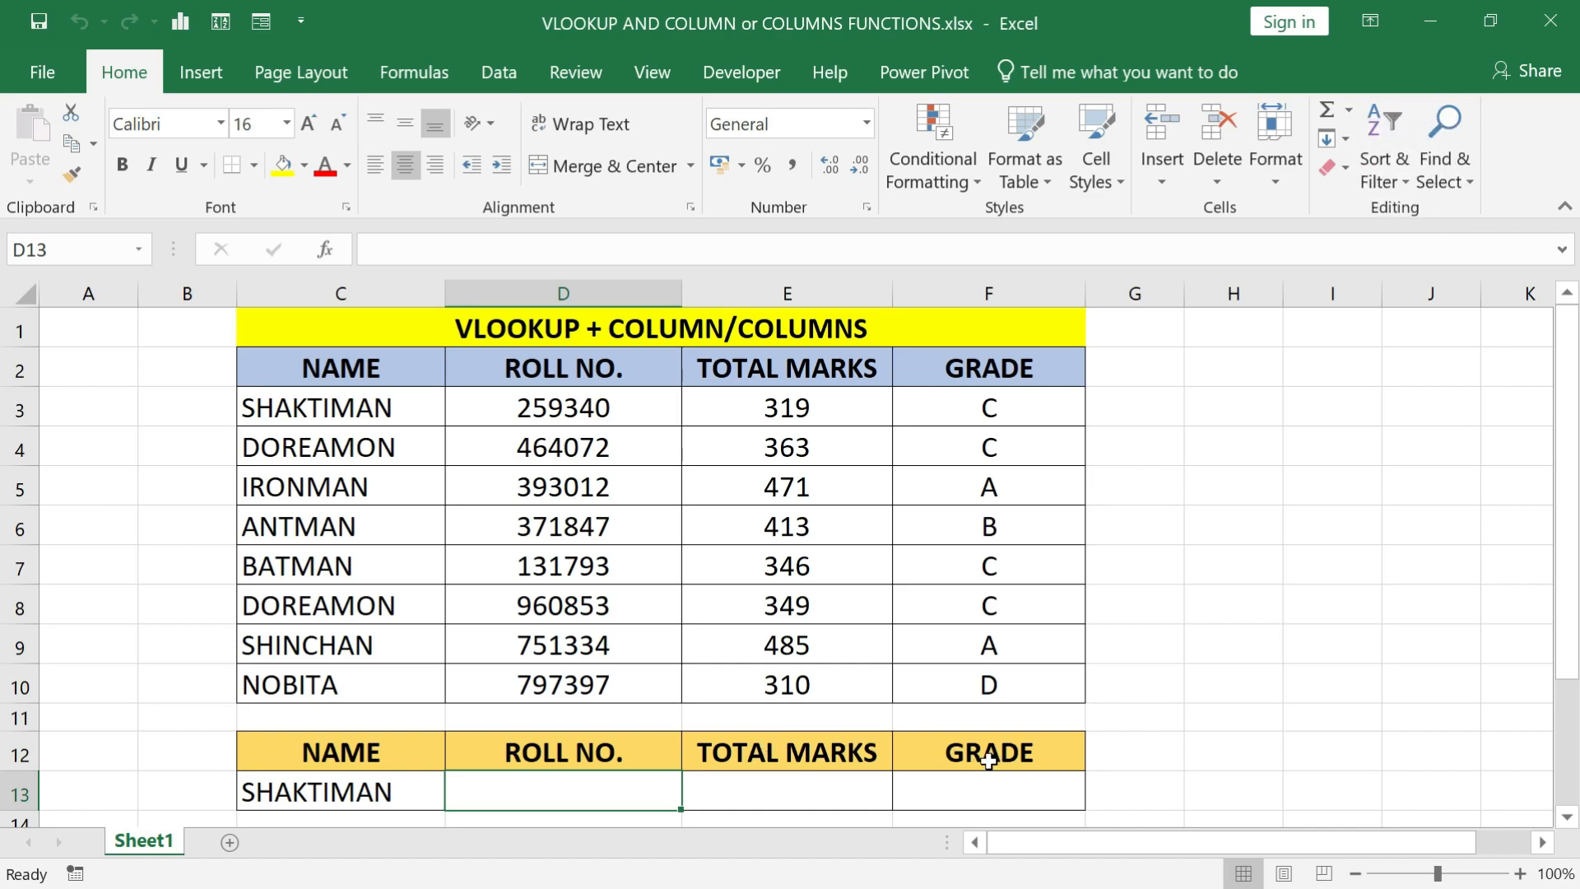
# Begin a VLOOKUP formula in D13 with C13 as the lookup value and C3:F10 as the table array.
pyautogui.press('F2')
pyautogui.write('=vlookup')
pyautogui.press('Tab')
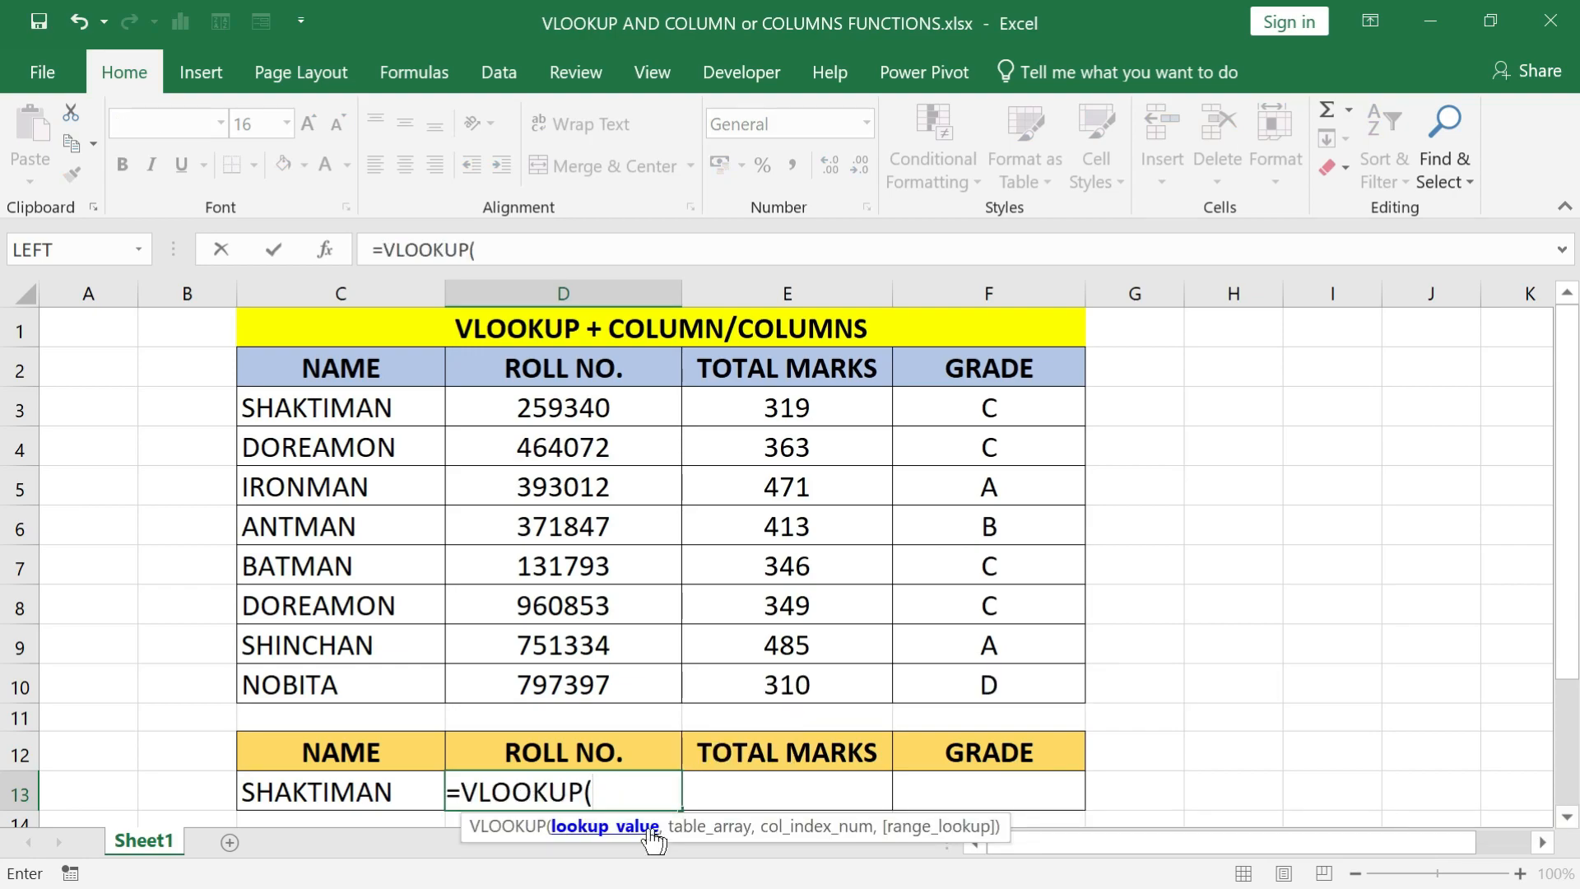
pyautogui.click(410, 792)
pyautogui.write(',')
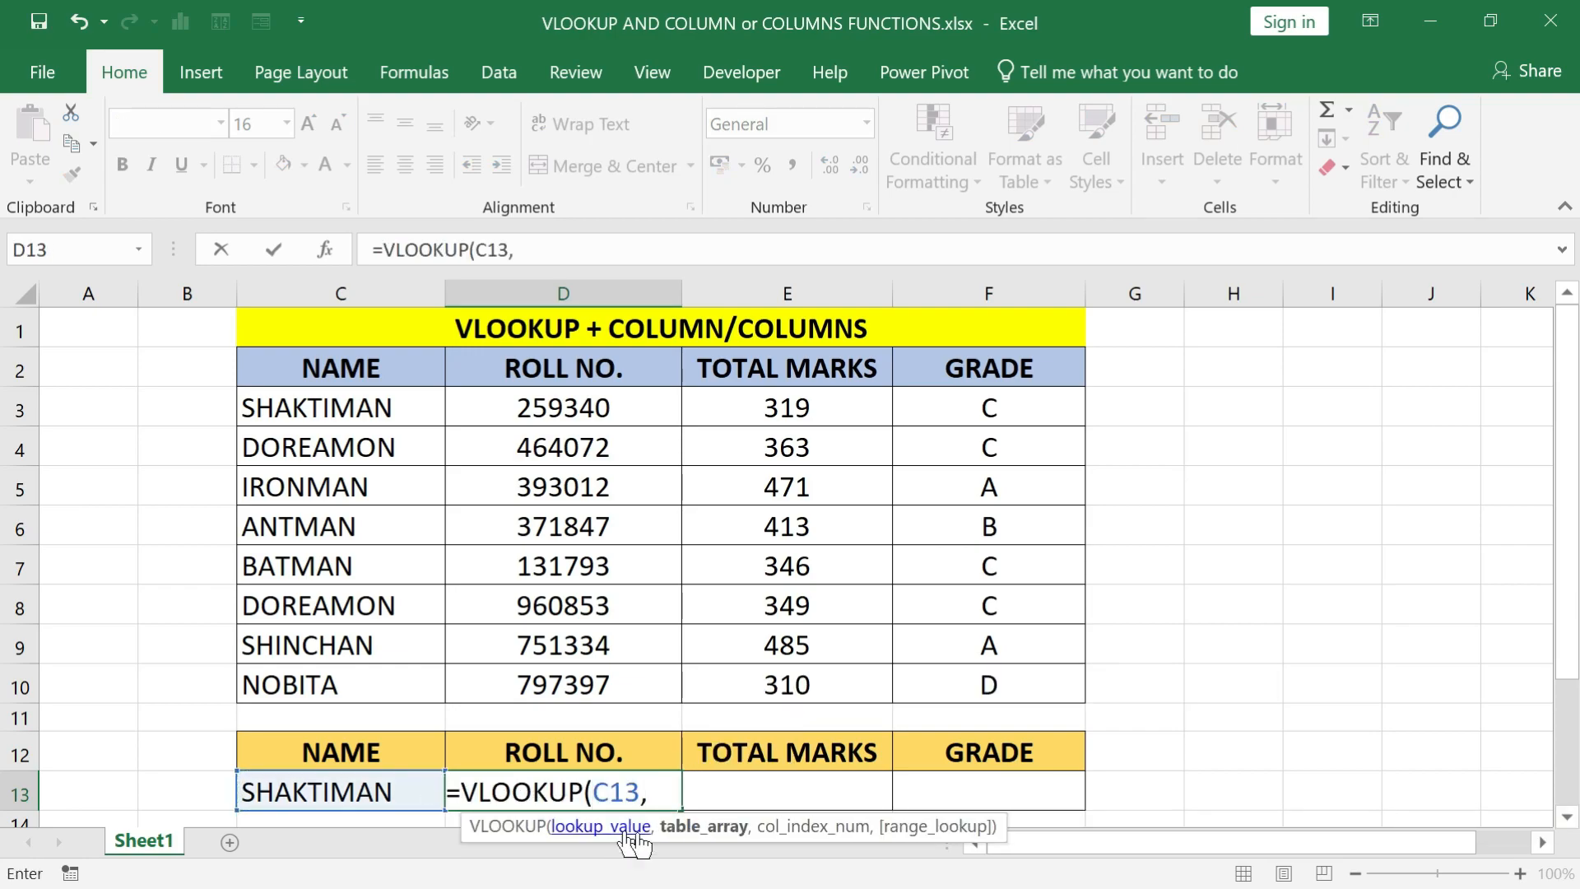
pyautogui.click(398, 412)
pyautogui.hotkey('ctrl', 'shift', 'Right')
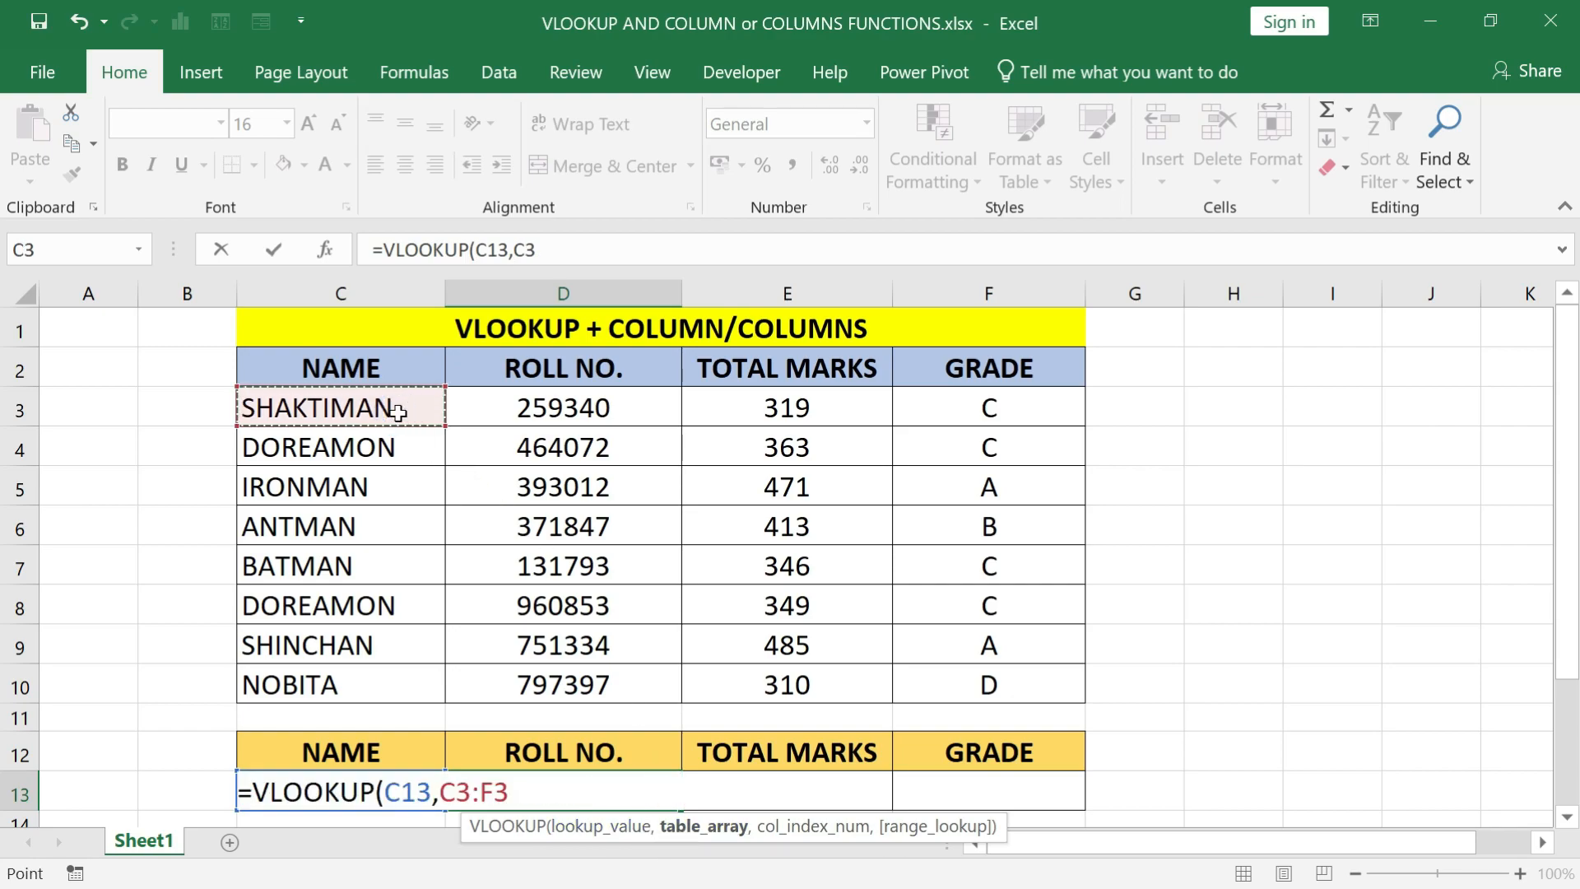
pyautogui.hotkey('ctrl', 'shift', 'Down')
pyautogui.write(',')
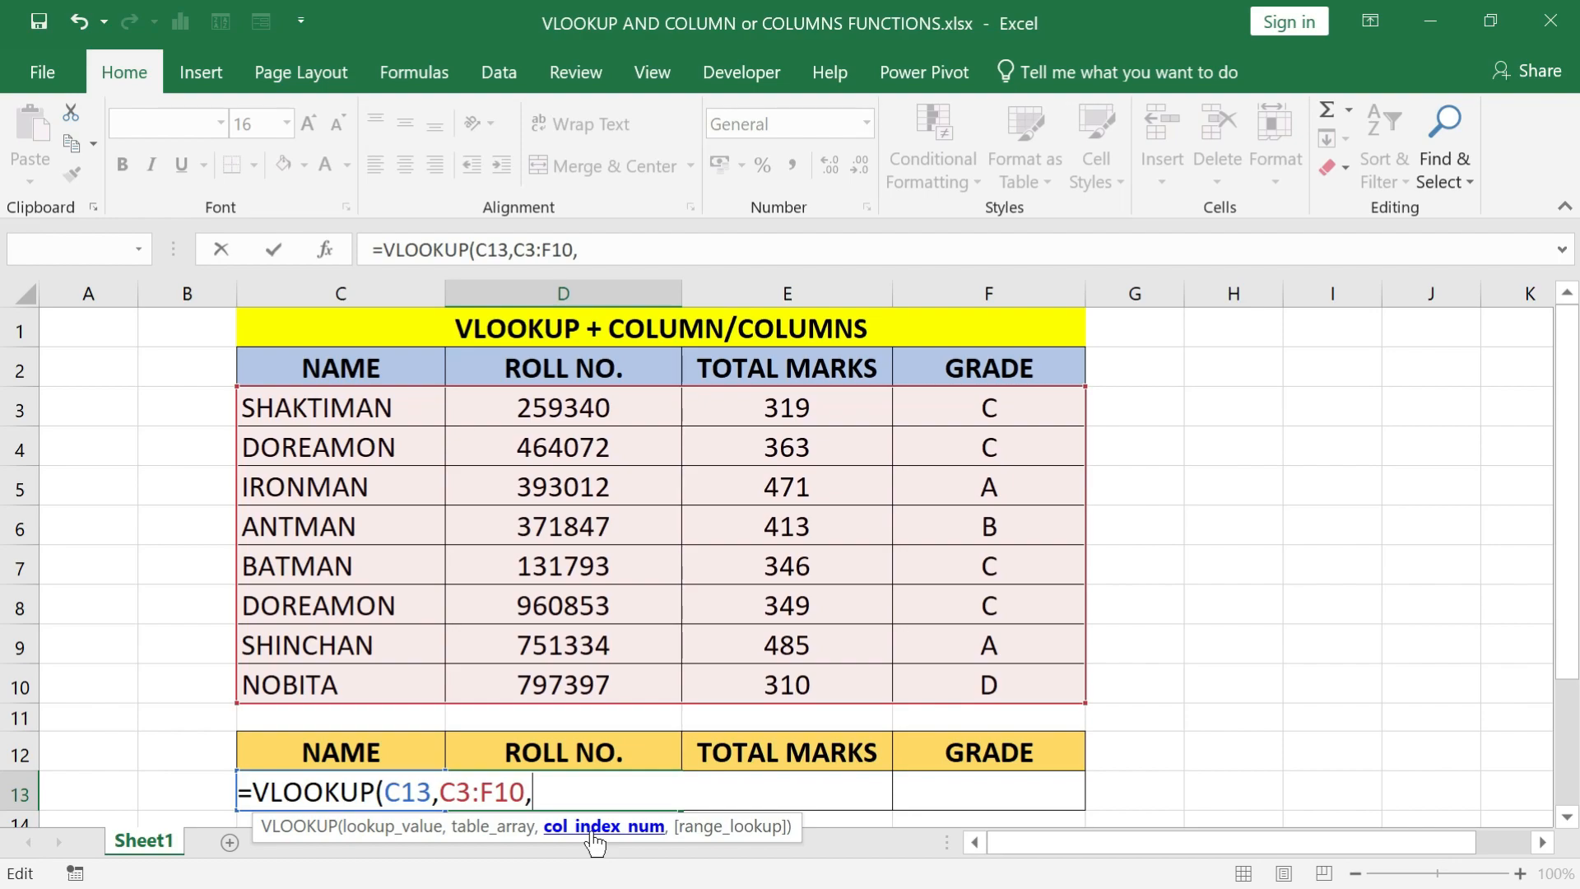
# Supply the VLOOKUP's column index with a nested COLUMNS(C12:D12) function.
pyautogui.write('columns')
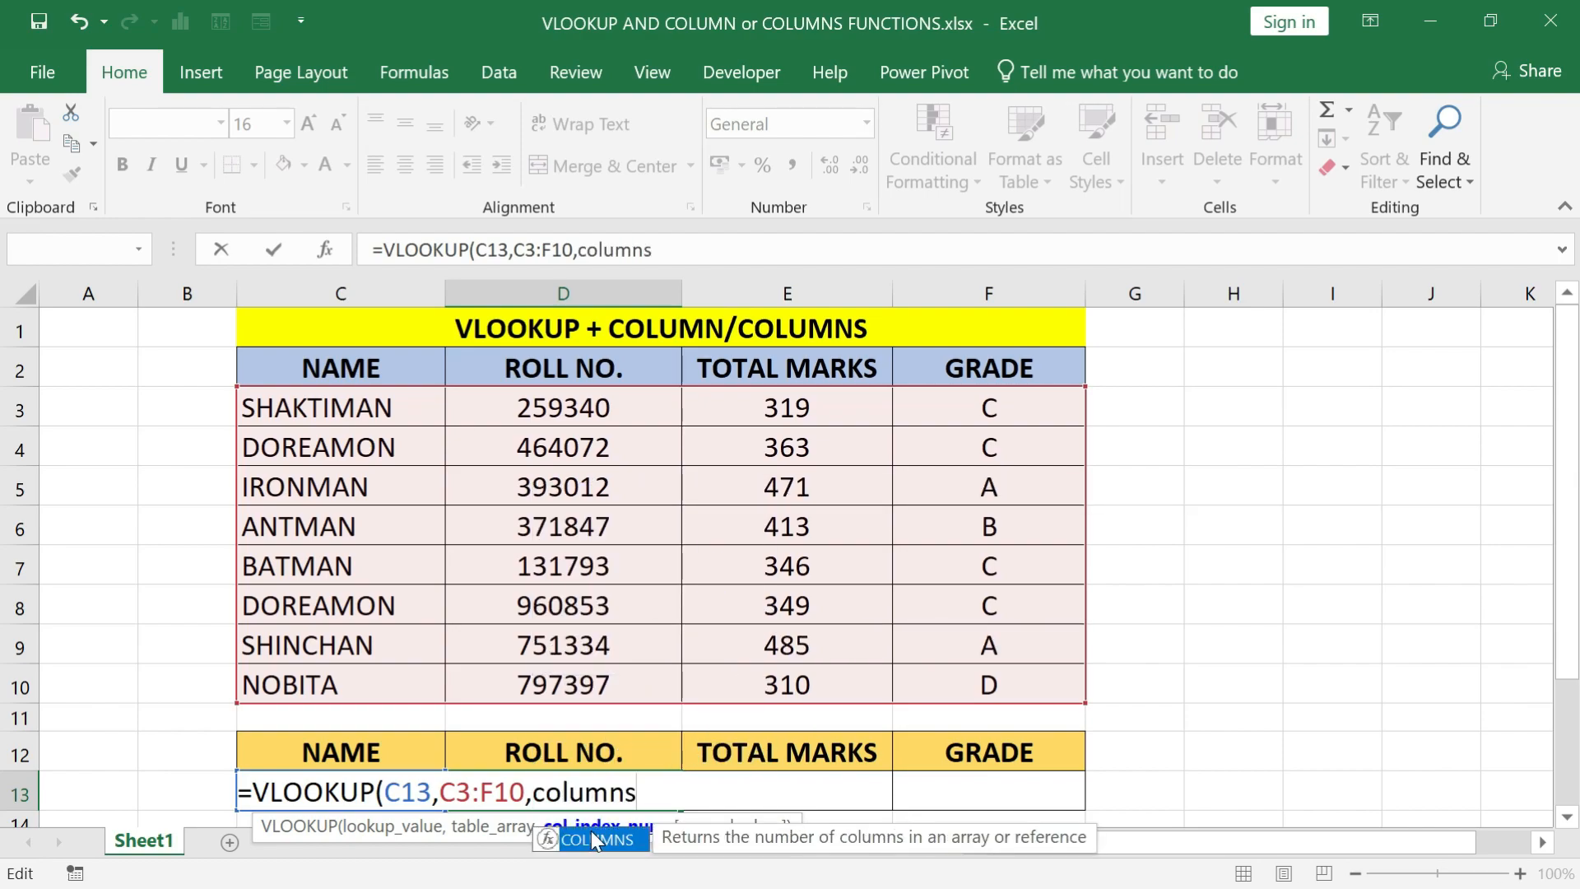
pyautogui.press('Tab')
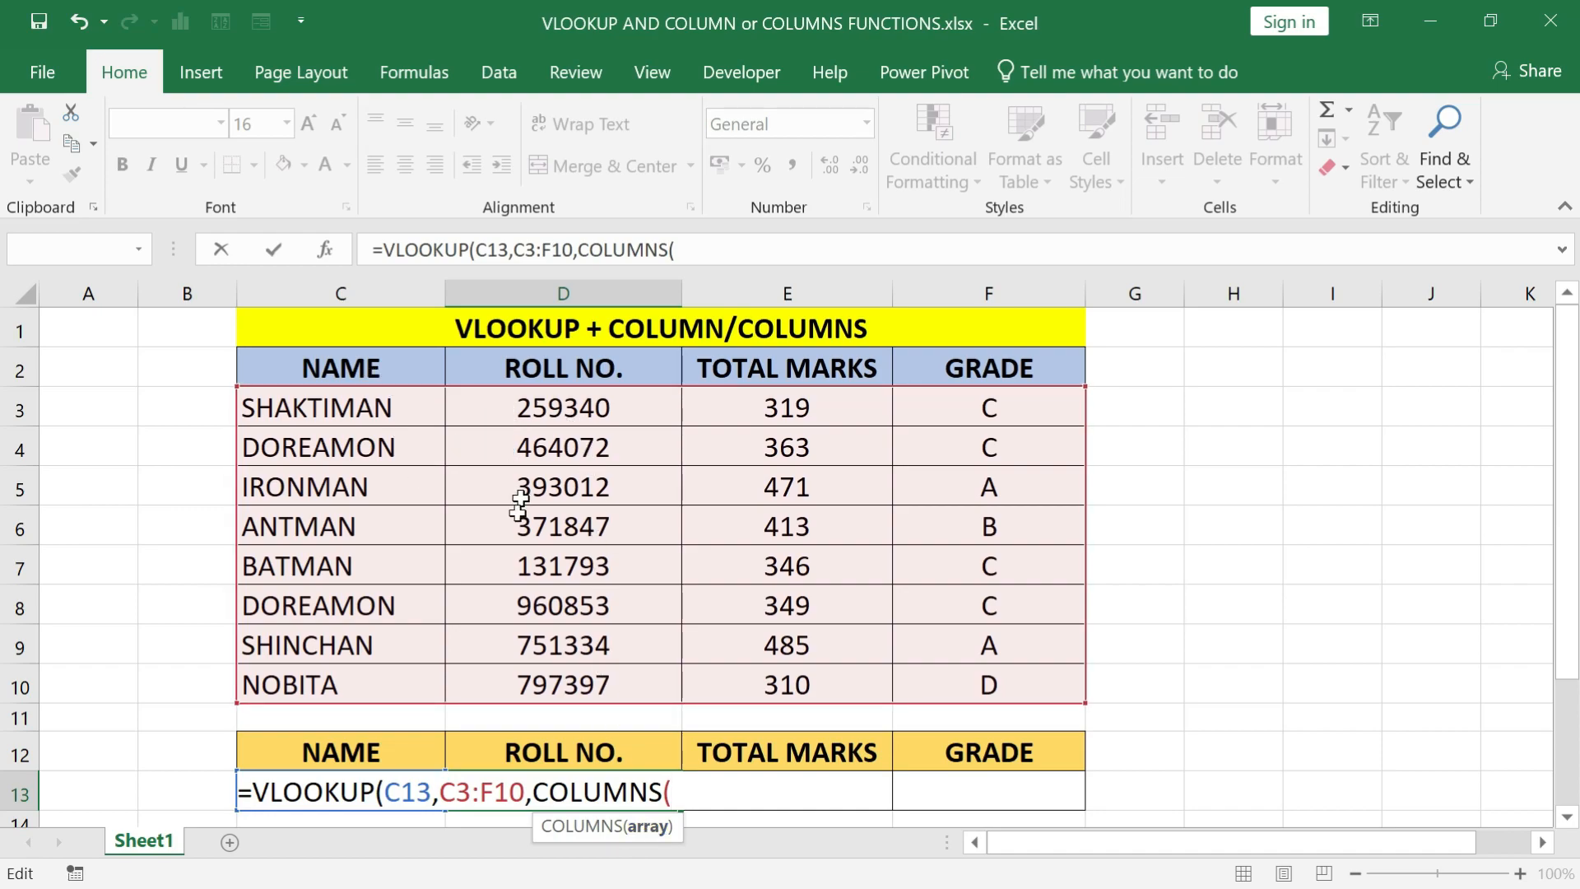
pyautogui.moveTo(417, 745); pyautogui.dragTo(486, 752)
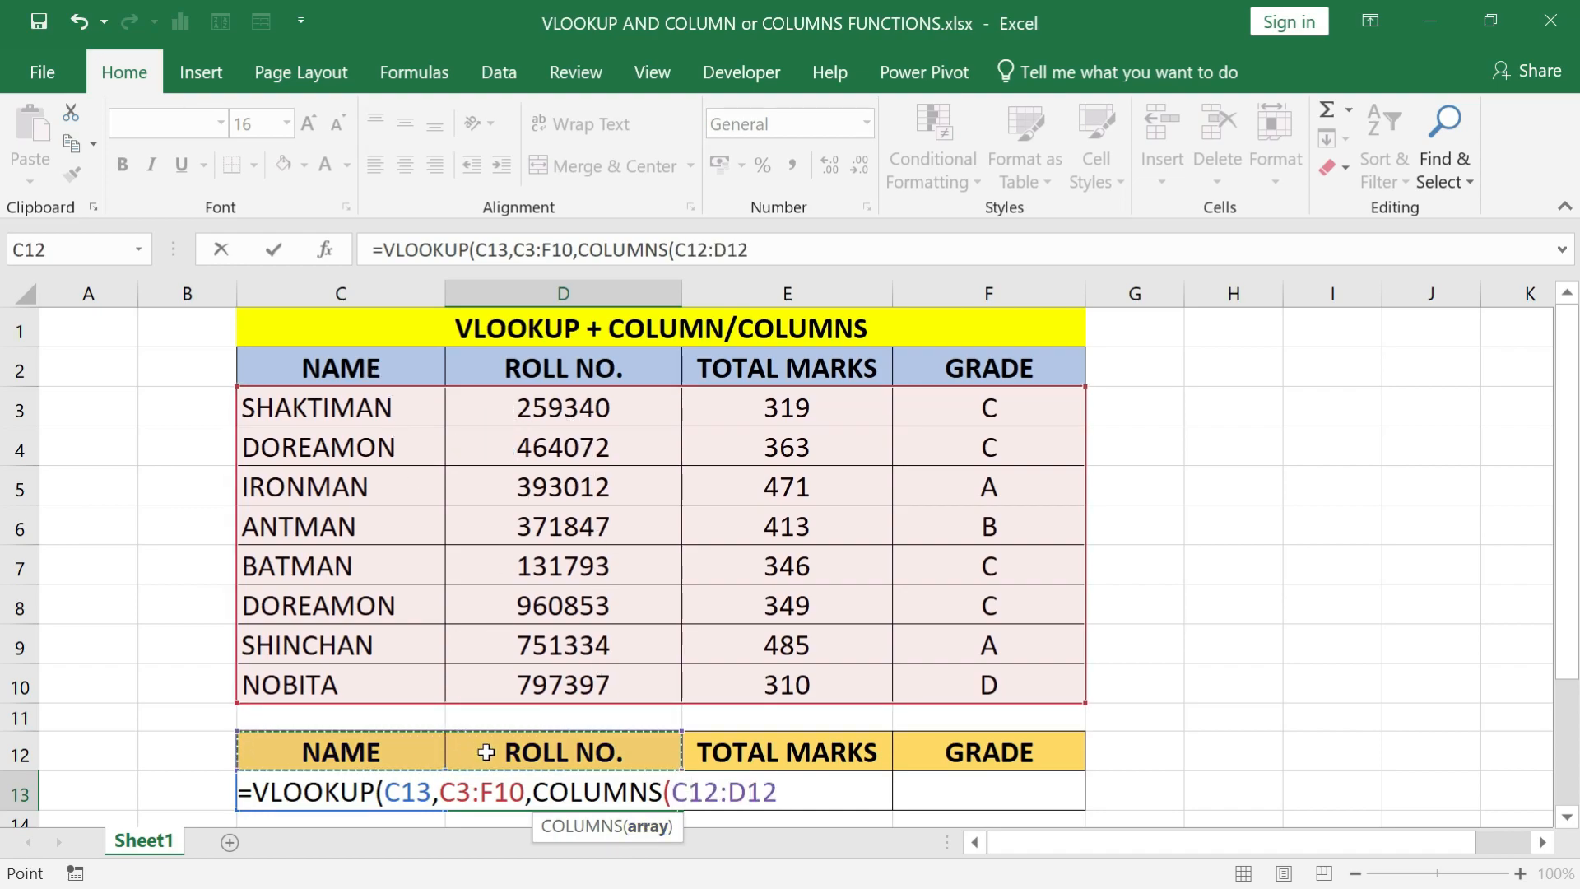
pyautogui.write(')')
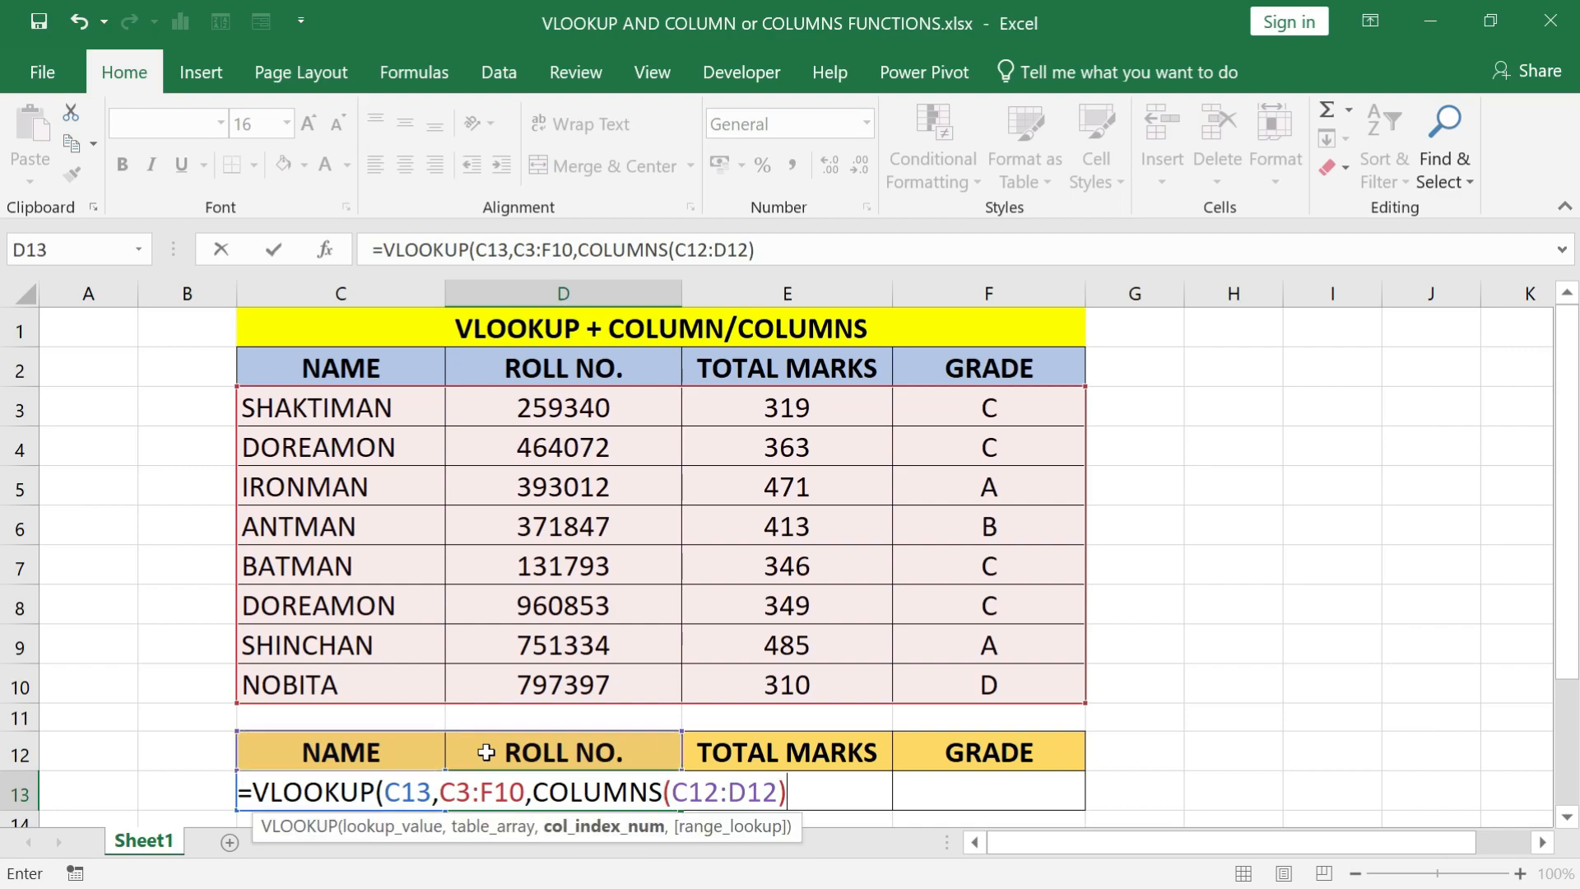
# Evaluate the COLUMNS(C12:D12) part in place to check its value, and restore the function in the formula.
pyautogui.hotkey('shift', 'Left')
pyautogui.hotkey('shift', 'Left')
pyautogui.hotkey('shift', 'Left')
pyautogui.hotkey('shift', 'Left')
pyautogui.hotkey('shift', 'Left')
pyautogui.hotkey('shift', 'Left')
pyautogui.hotkey('shift', 'Left')
pyautogui.hotkey('shift', 'Left')
pyautogui.hotkey('shift', 'Left')
pyautogui.hotkey('shift', 'Left')
pyautogui.hotkey('shift', 'Left')
pyautogui.hotkey('shift', 'Left')
pyautogui.hotkey('shift', 'Left')
pyautogui.hotkey('shift', 'Left')
pyautogui.hotkey('shift', 'Left')
pyautogui.hotkey('shift', 'Left')
pyautogui.press('F9')
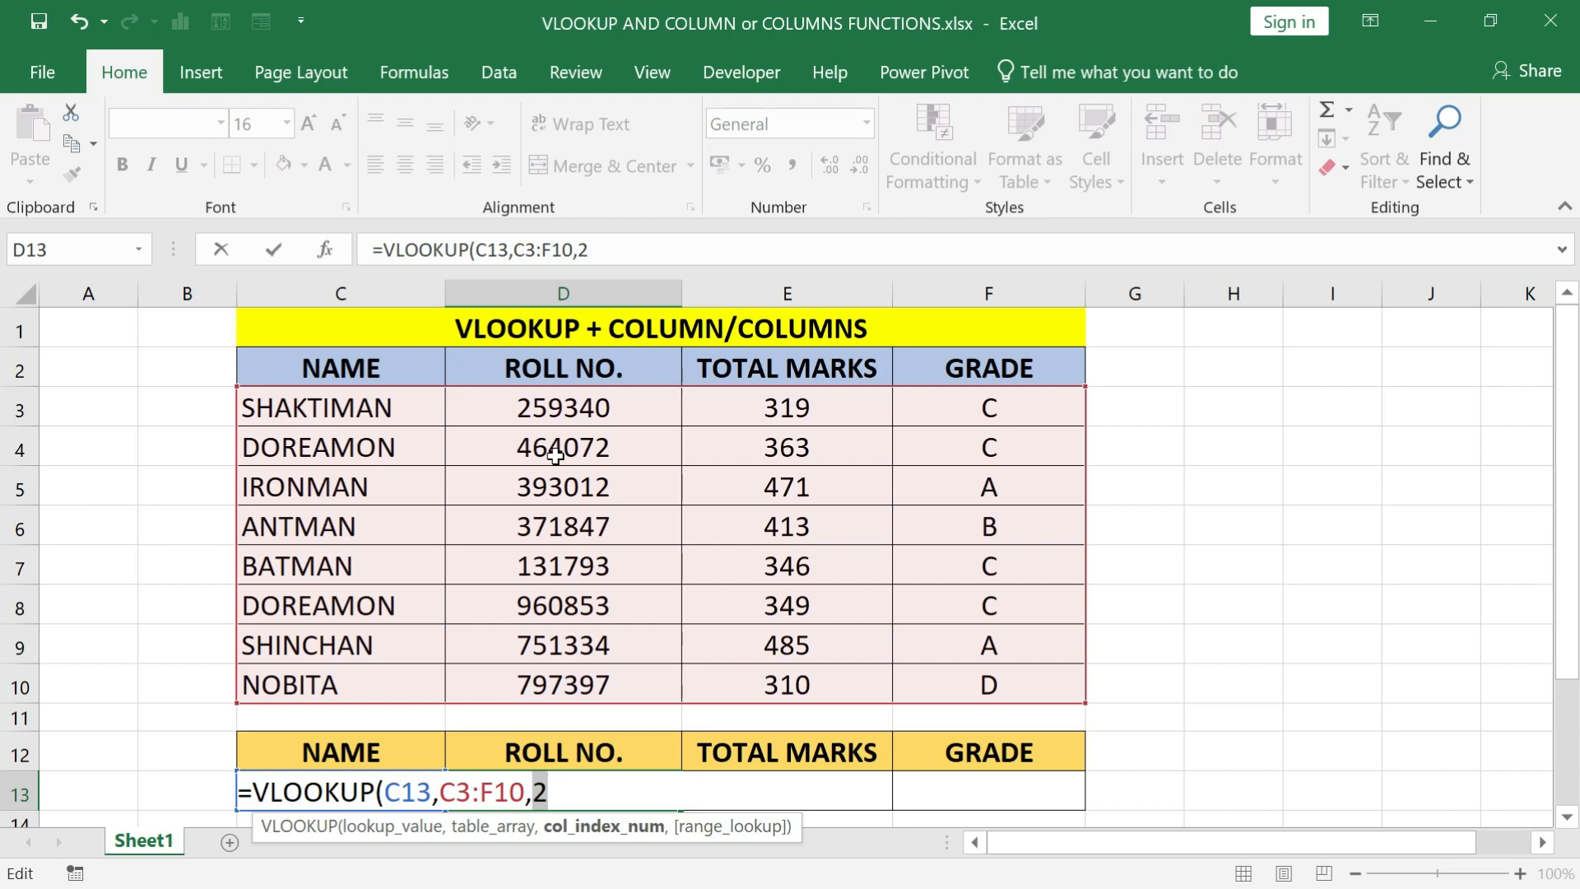
pyautogui.hotkey('ctrl', 'z')
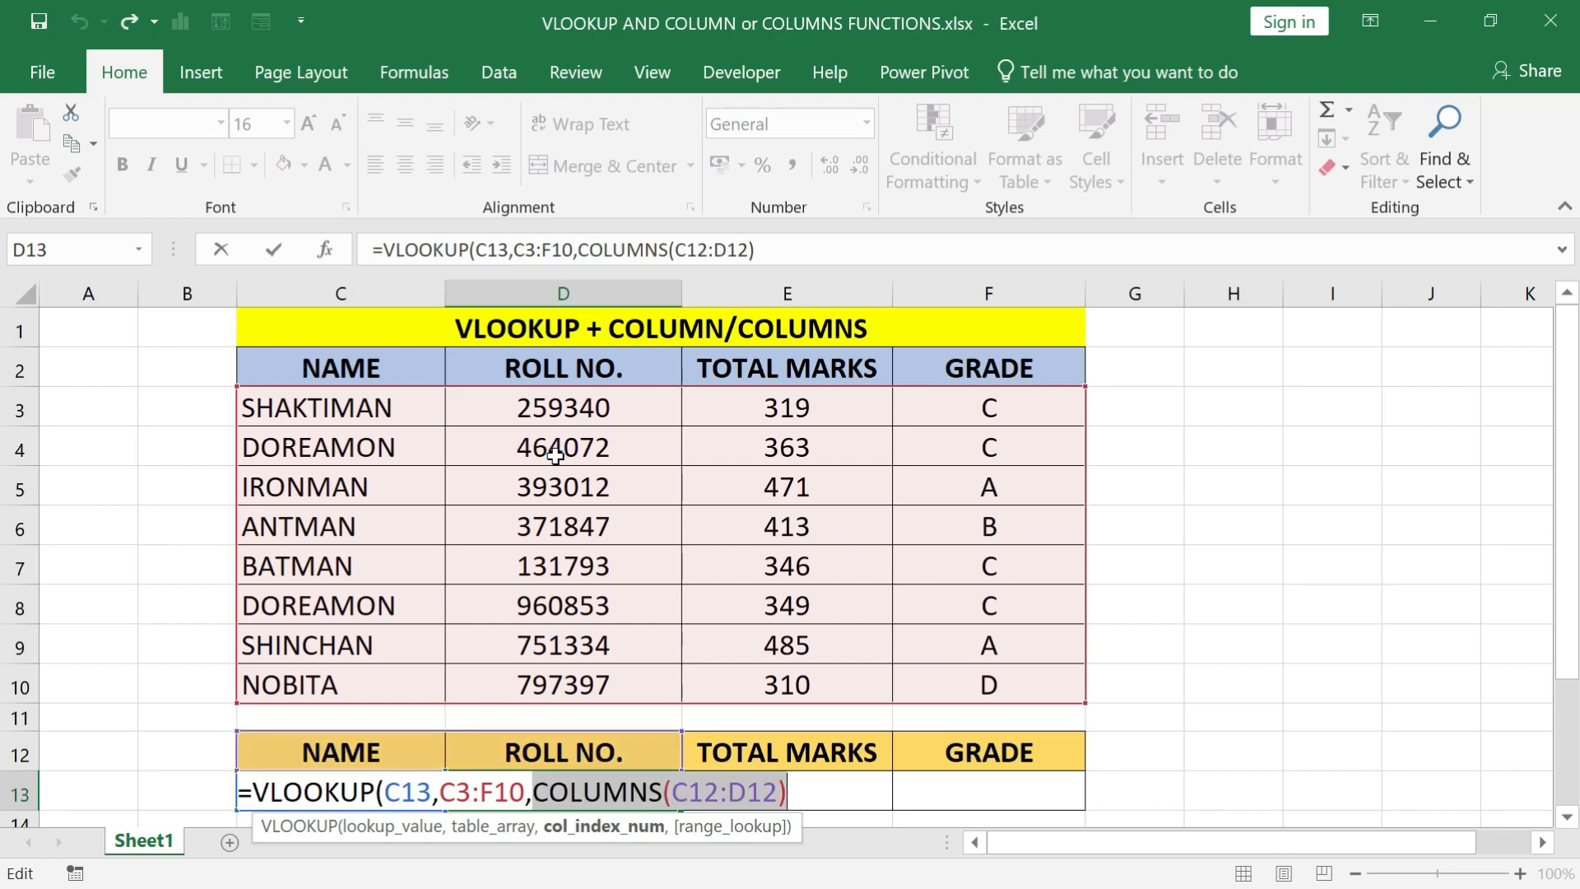
# Complete the VLOOKUP in D13 with 0 for an exact match and enter the formula.
pyautogui.press('Right')
pyautogui.write(',')
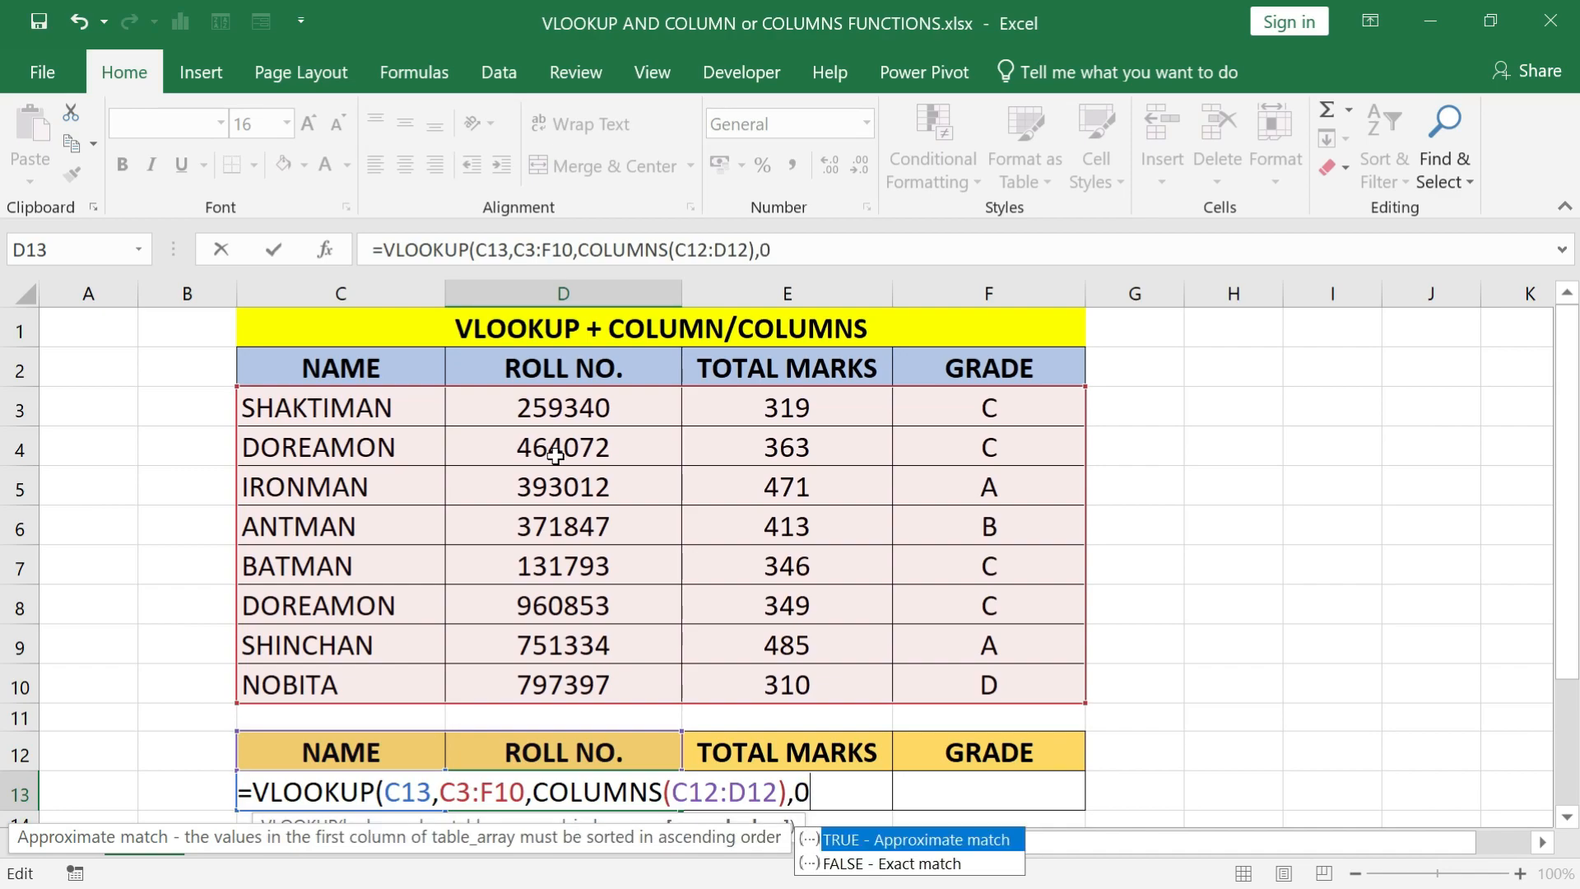
pyautogui.write('0)')
pyautogui.press('Return')
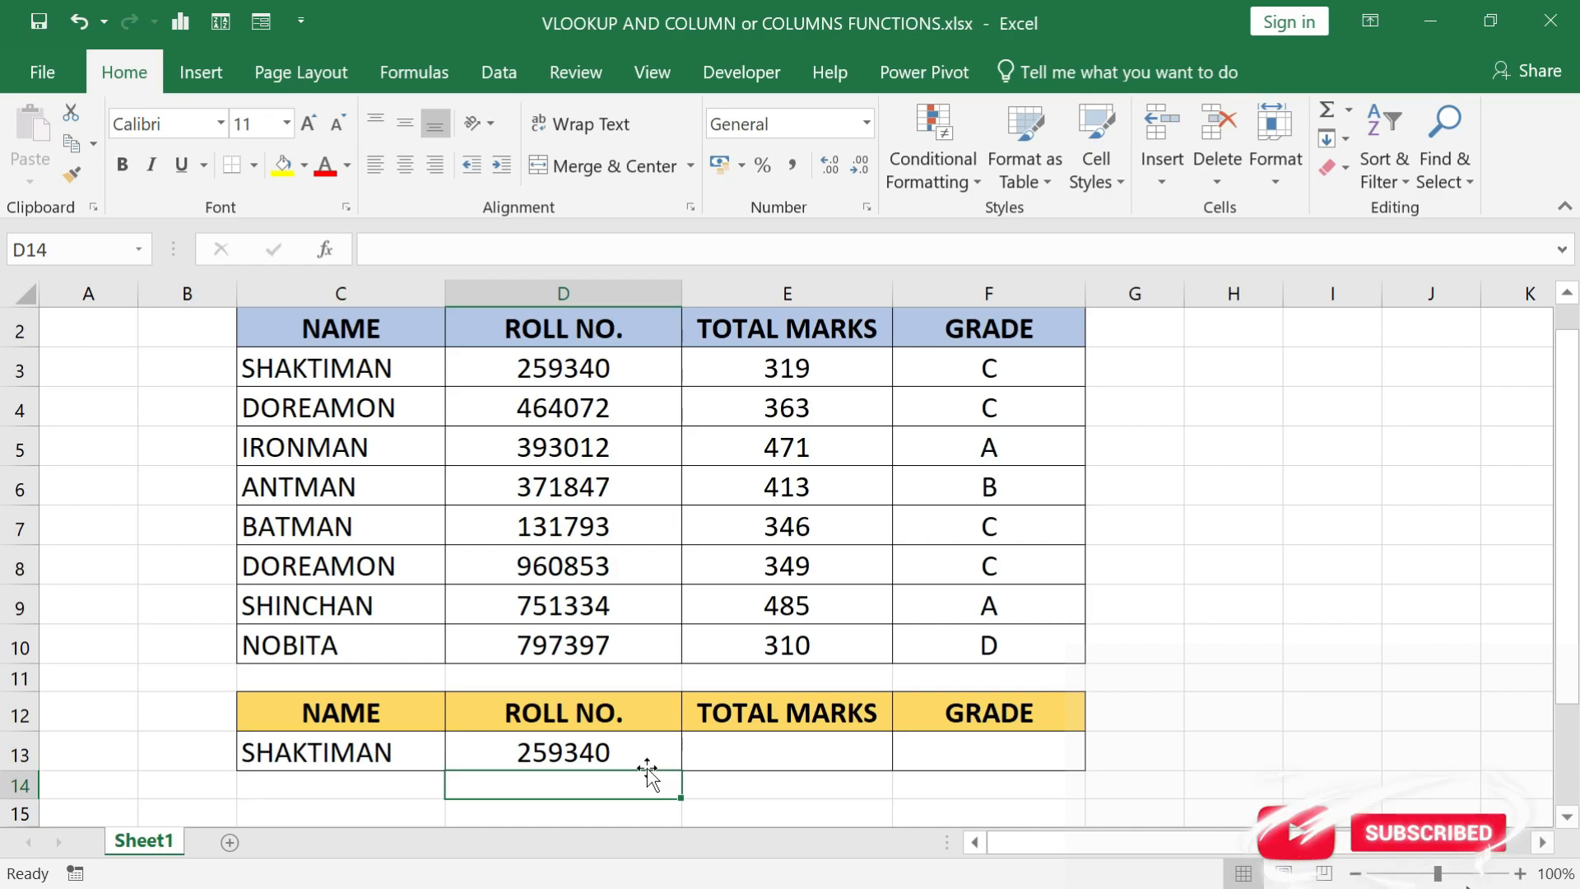
# Make the lookup value and table array in D13's formula absolute as $C$13 and $C$3:$F$10.
pyautogui.doubleClick(626, 750)
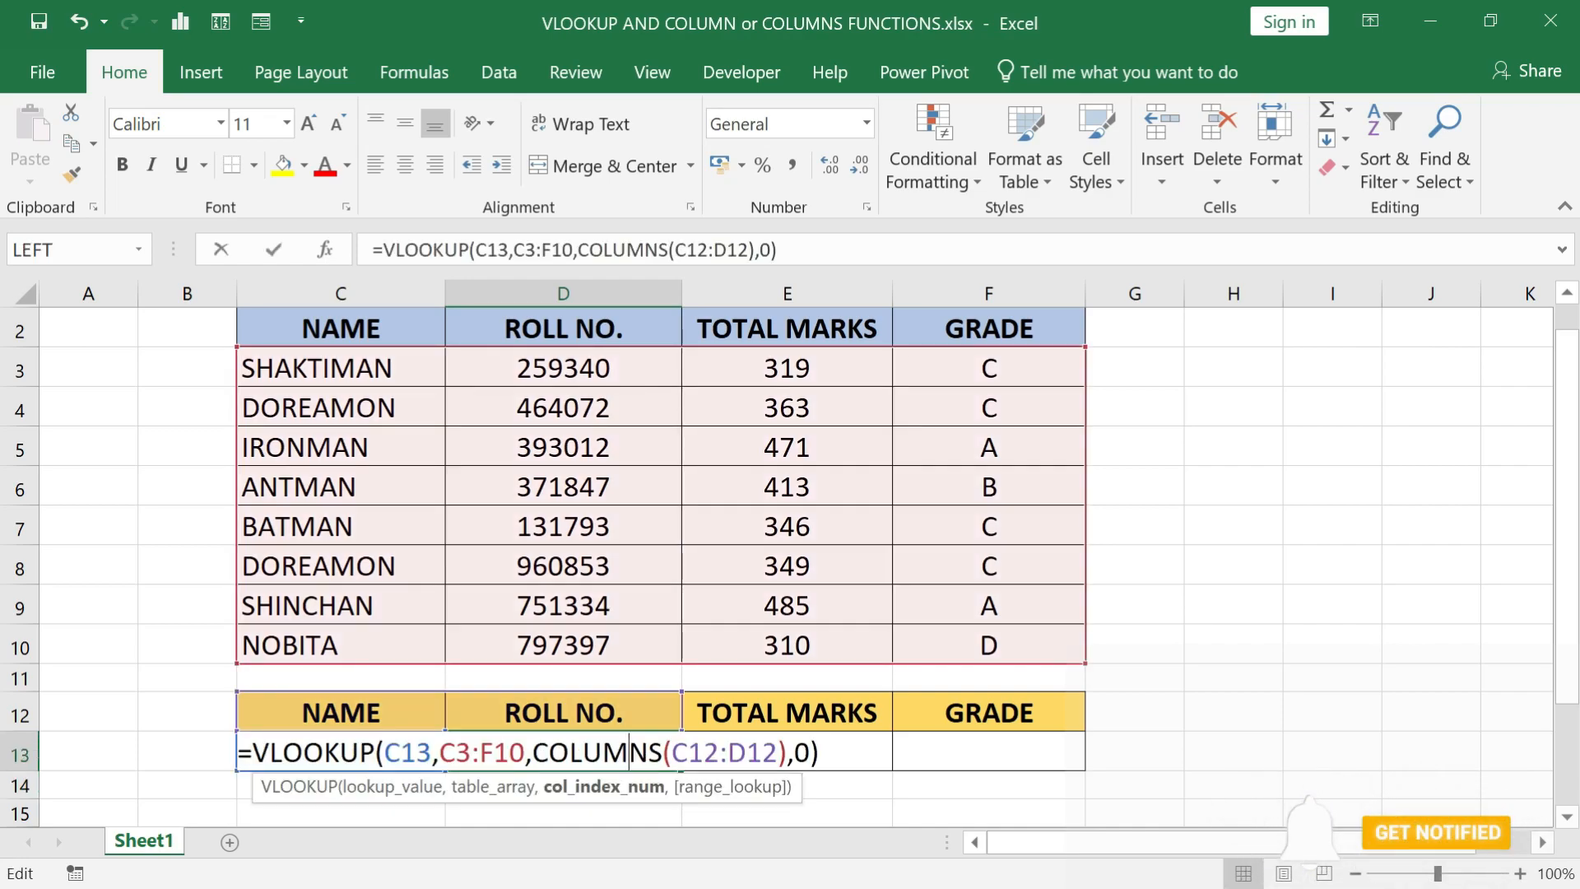
pyautogui.click(418, 751)
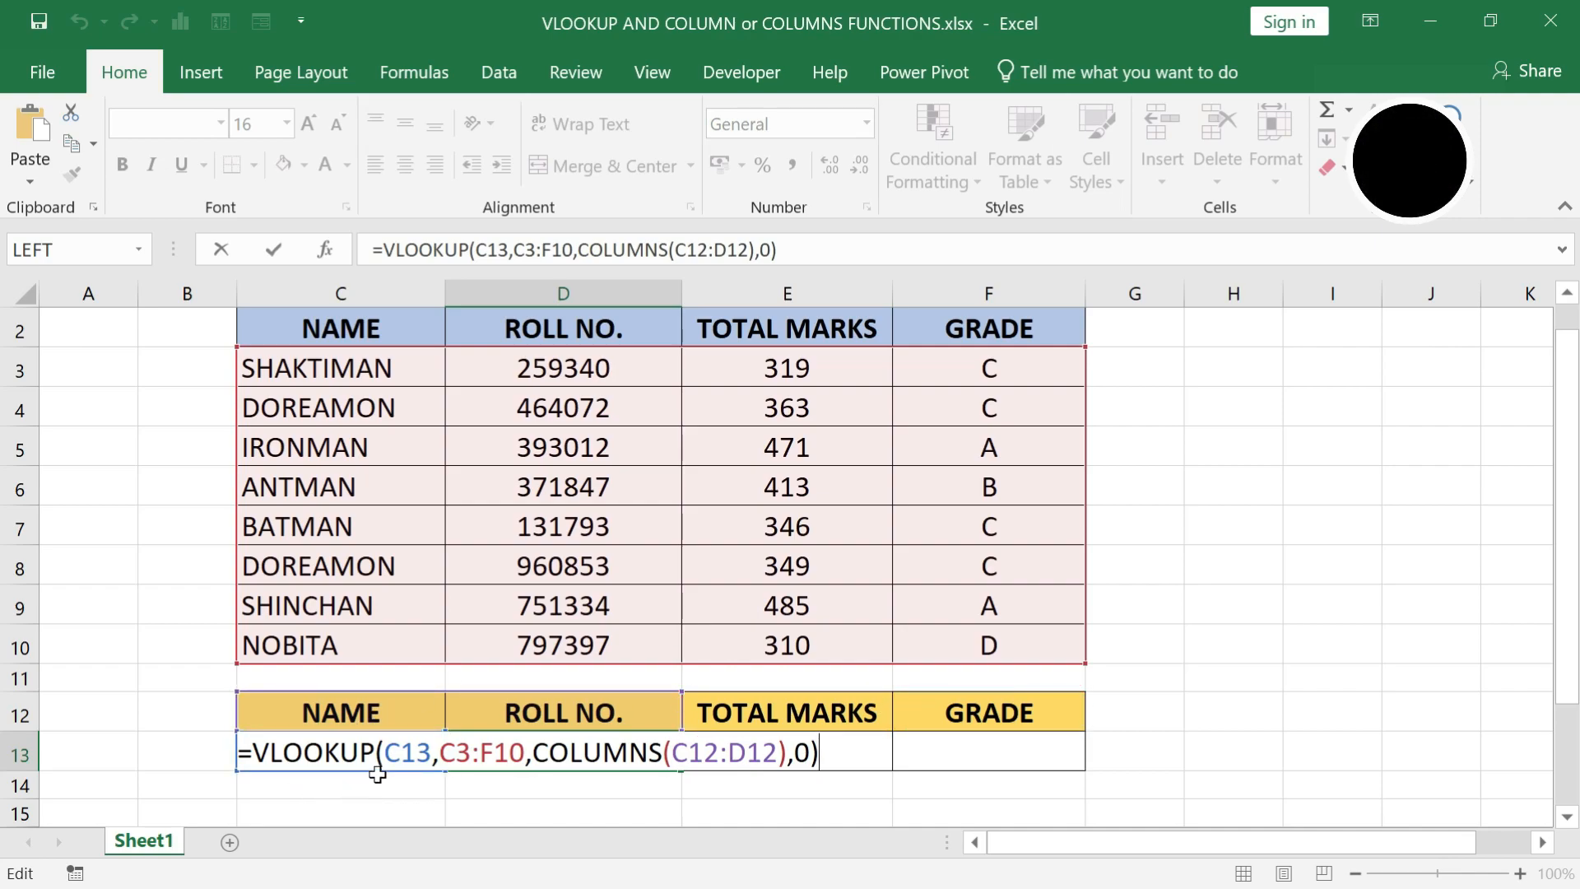
pyautogui.moveTo(383, 752); pyautogui.dragTo(432, 752)
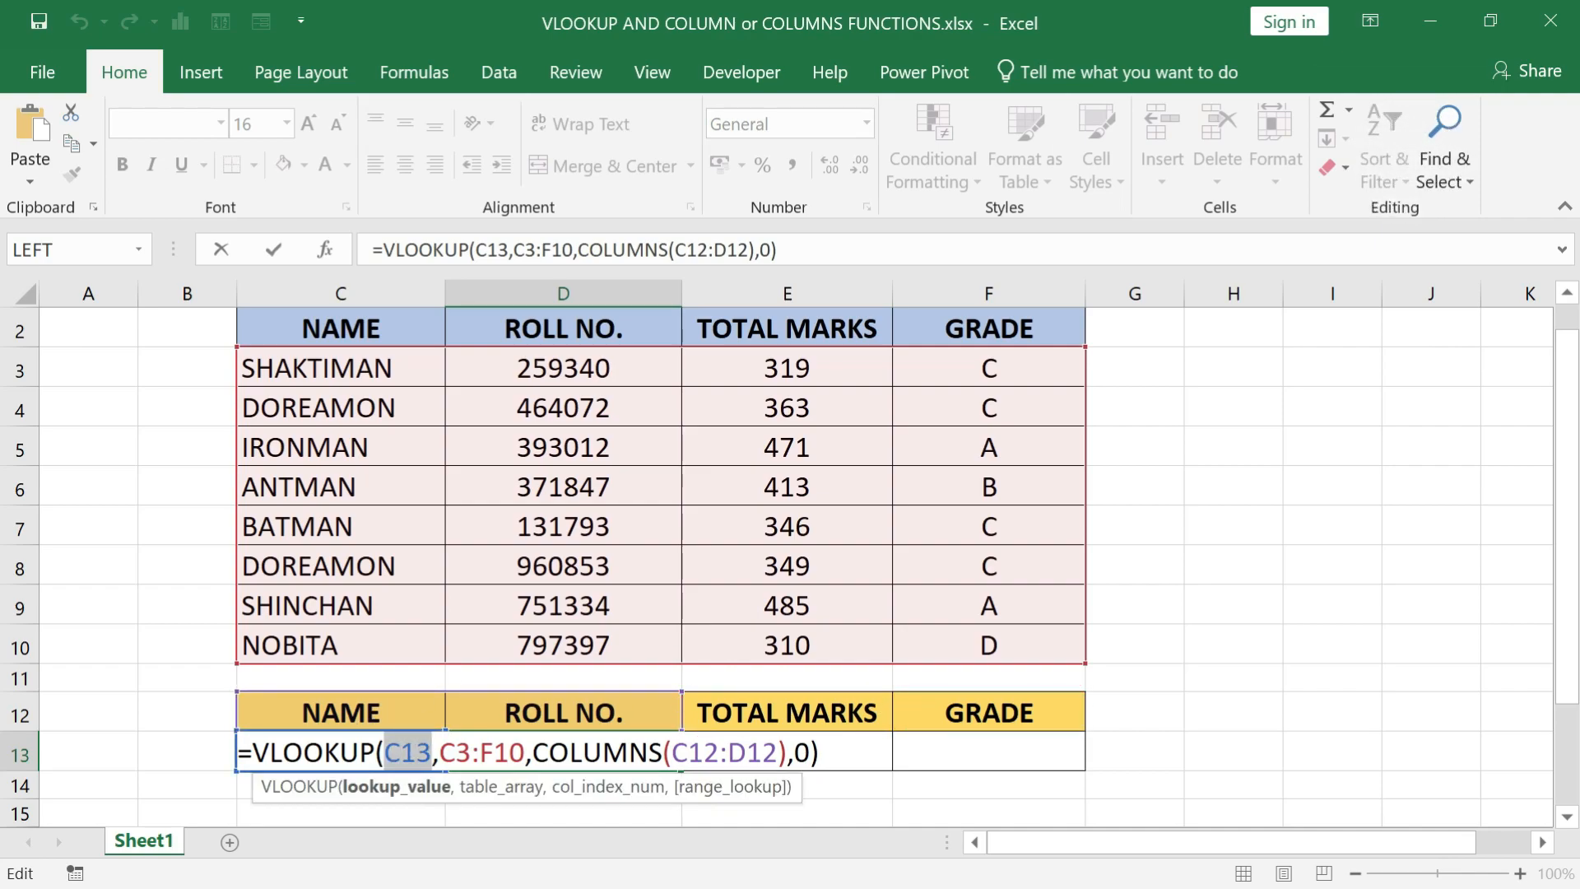
pyautogui.press('F4')
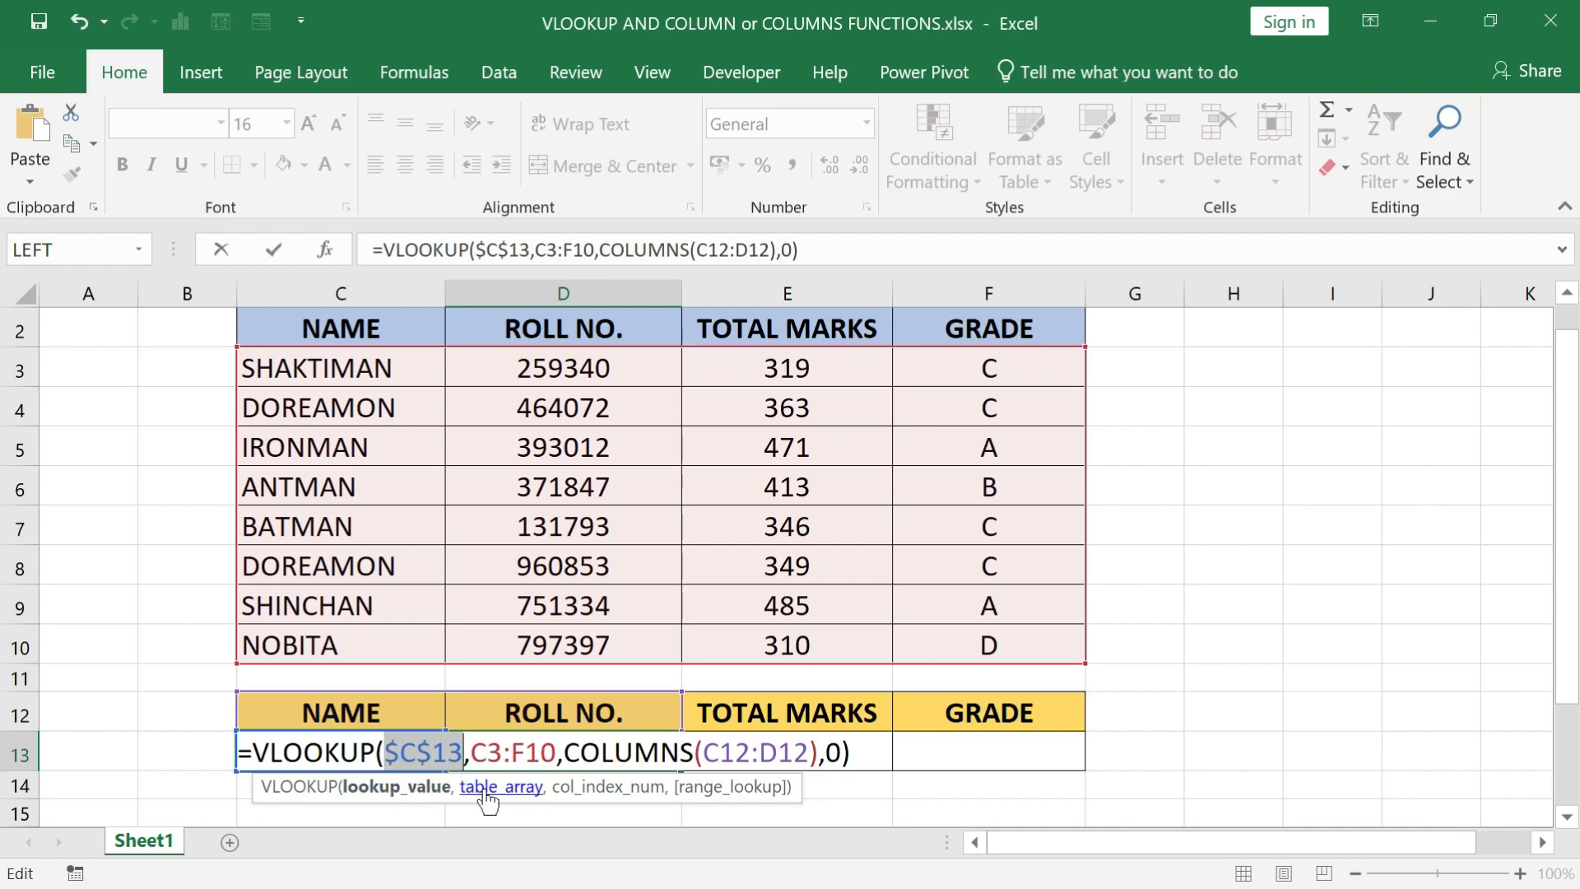
pyautogui.moveTo(471, 752); pyautogui.dragTo(557, 752)
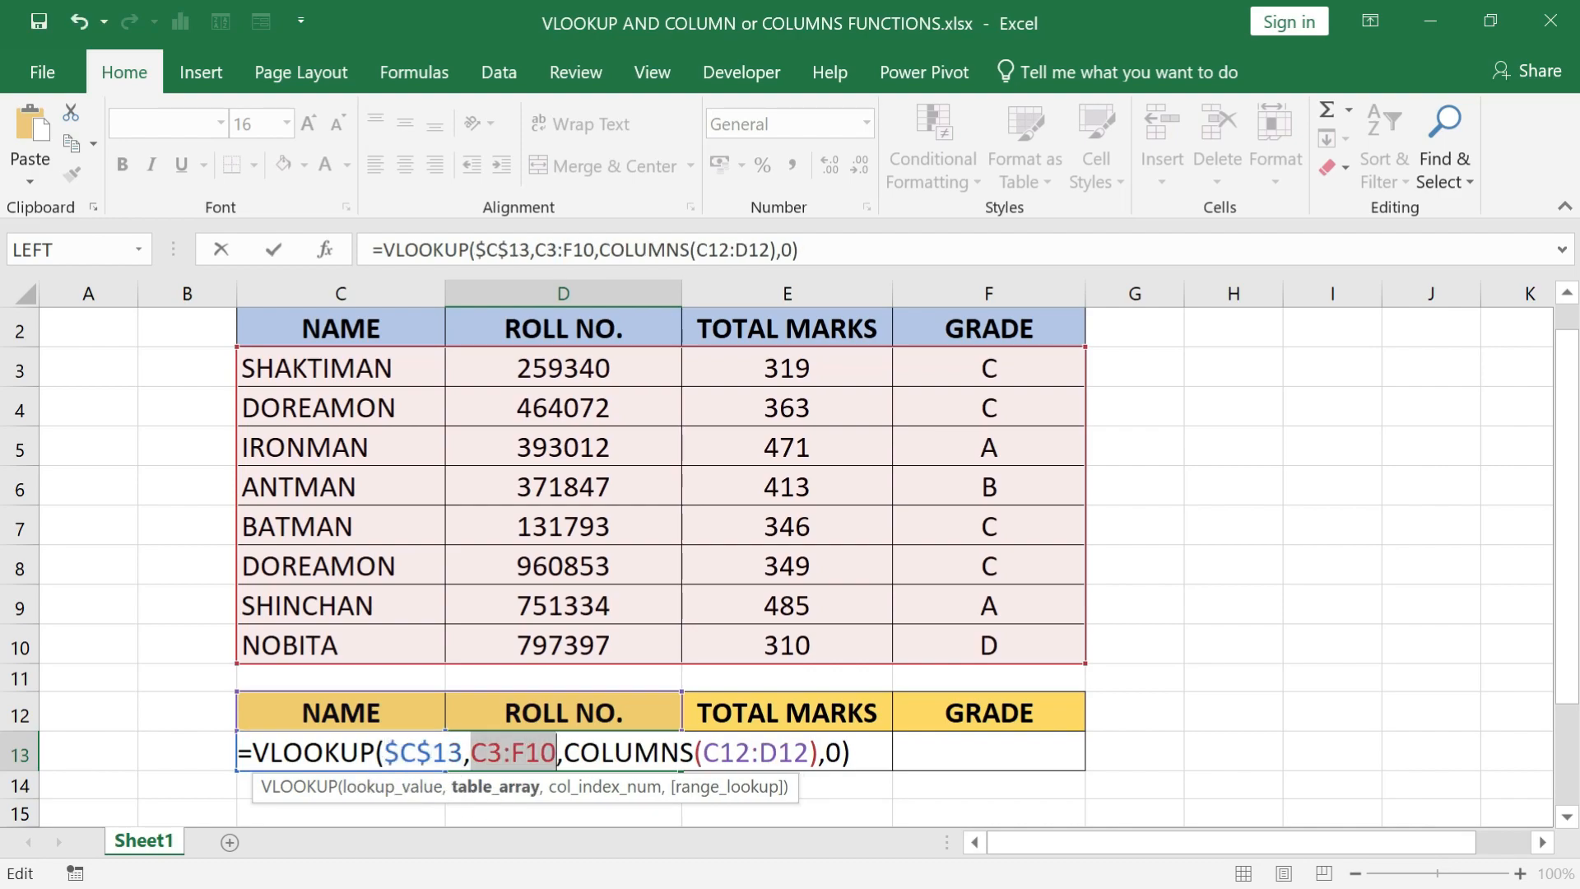
pyautogui.press('F4')
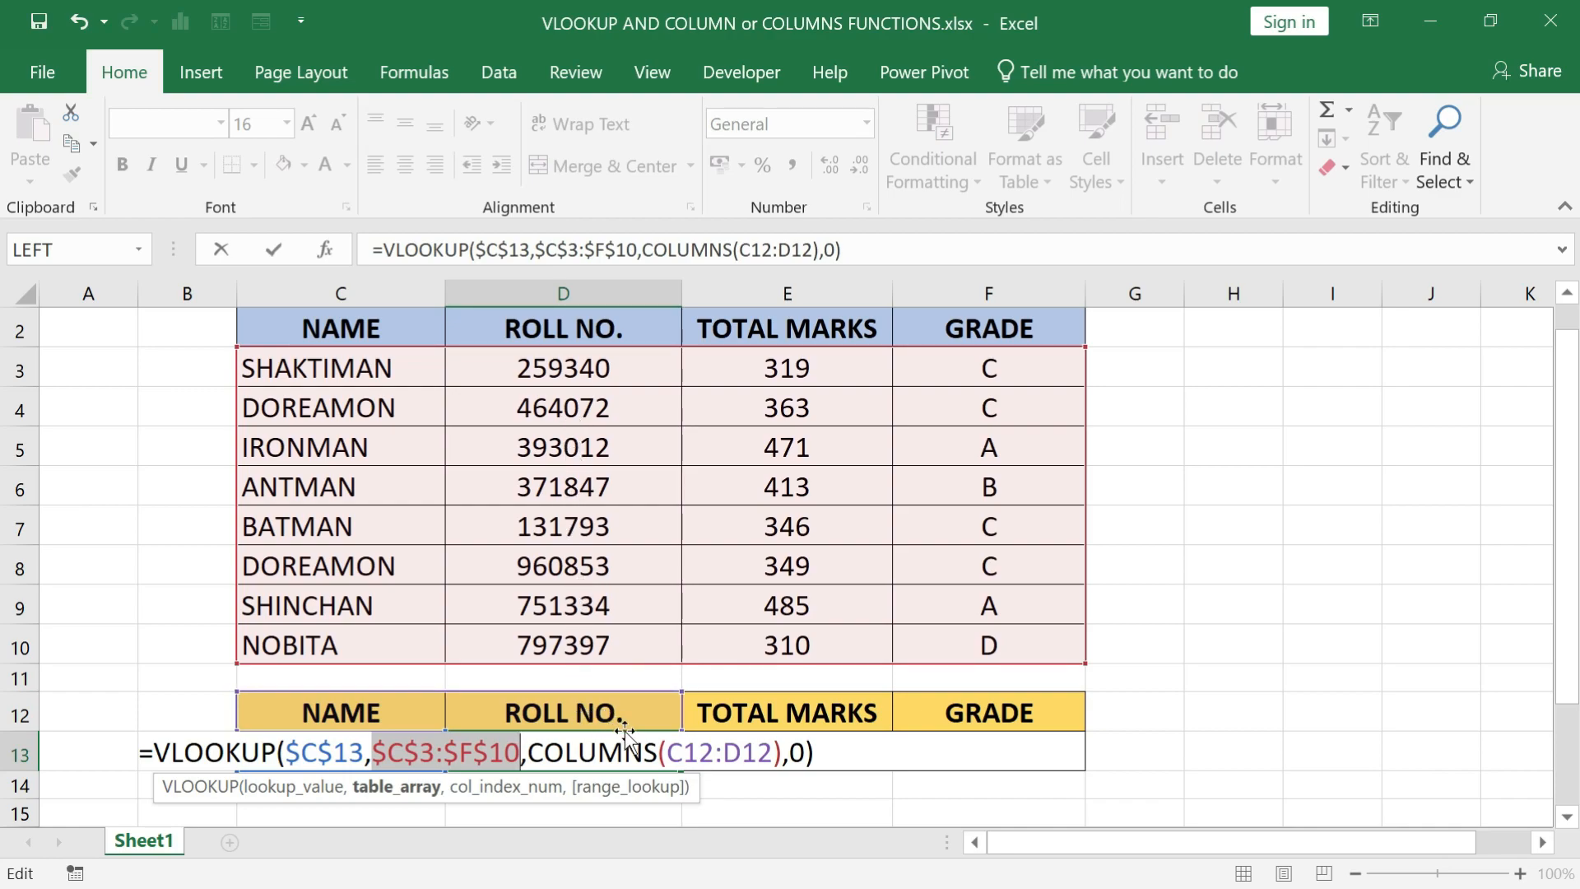
# Lock the start of the COLUMNS range as $C$12 and fill the D13 formula across to E13.
pyautogui.moveTo(667, 752); pyautogui.dragTo(716, 752)
pyautogui.press('F4')
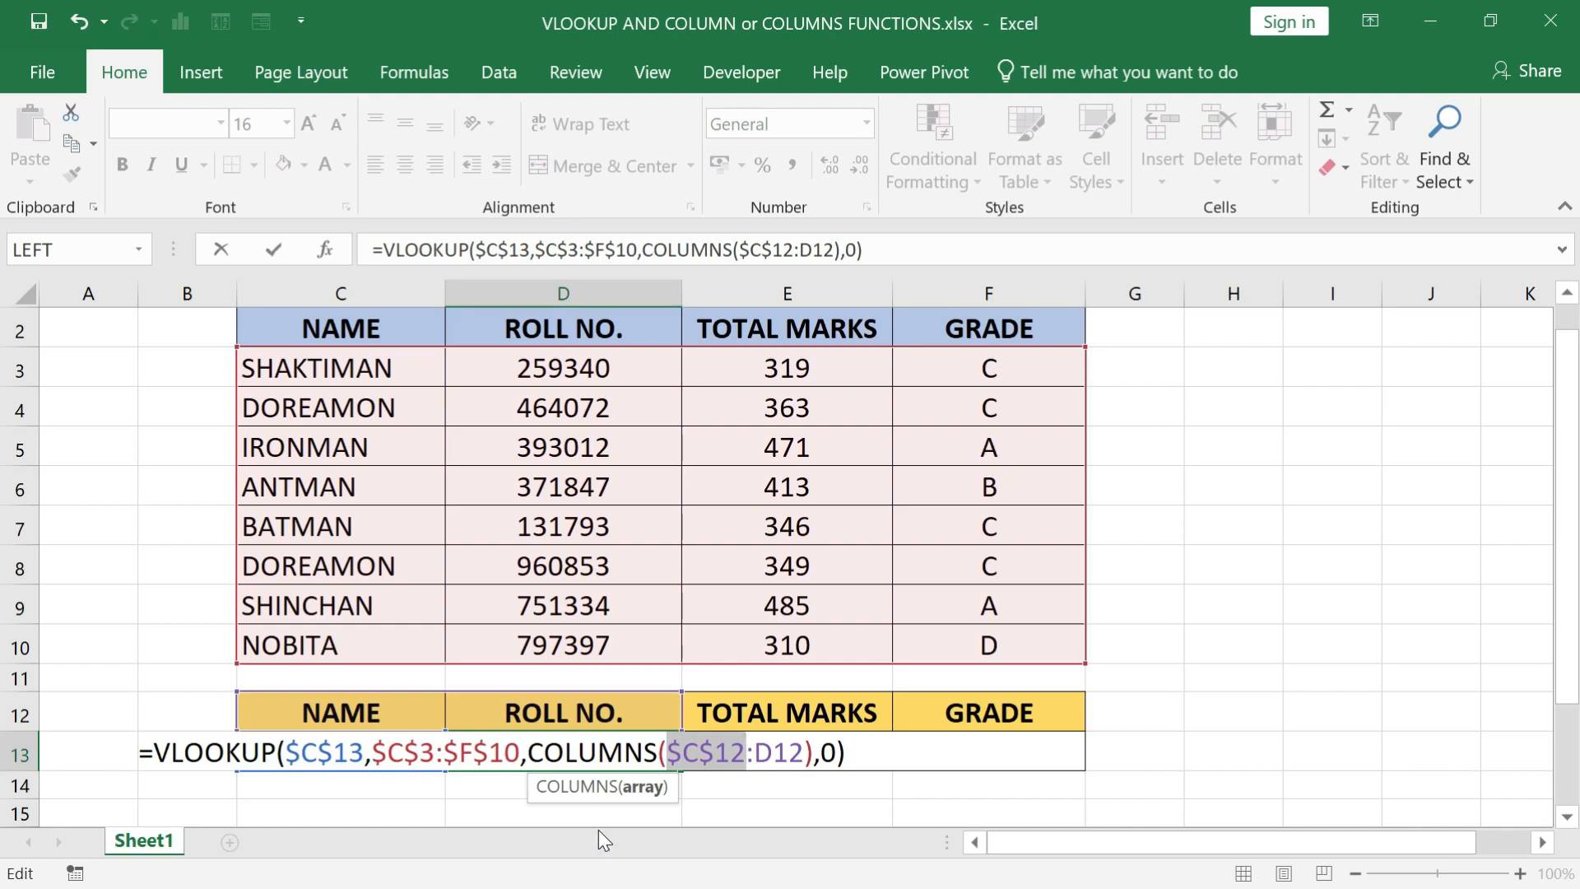
pyautogui.press('Return')
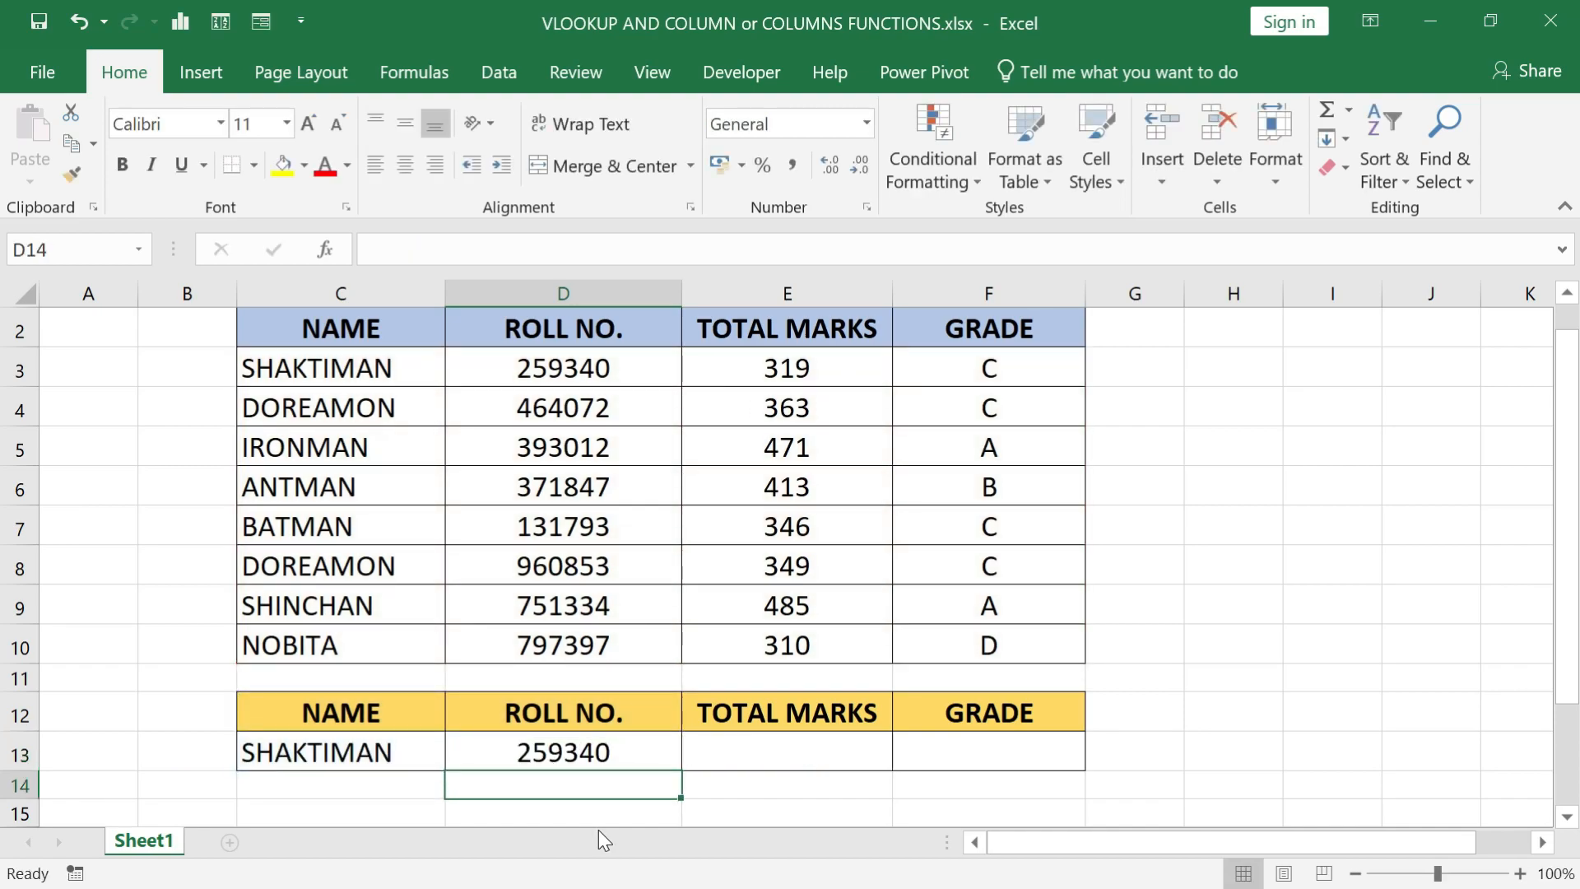
pyautogui.press('Up')
pyautogui.moveTo(680, 769); pyautogui.dragTo(882, 771)
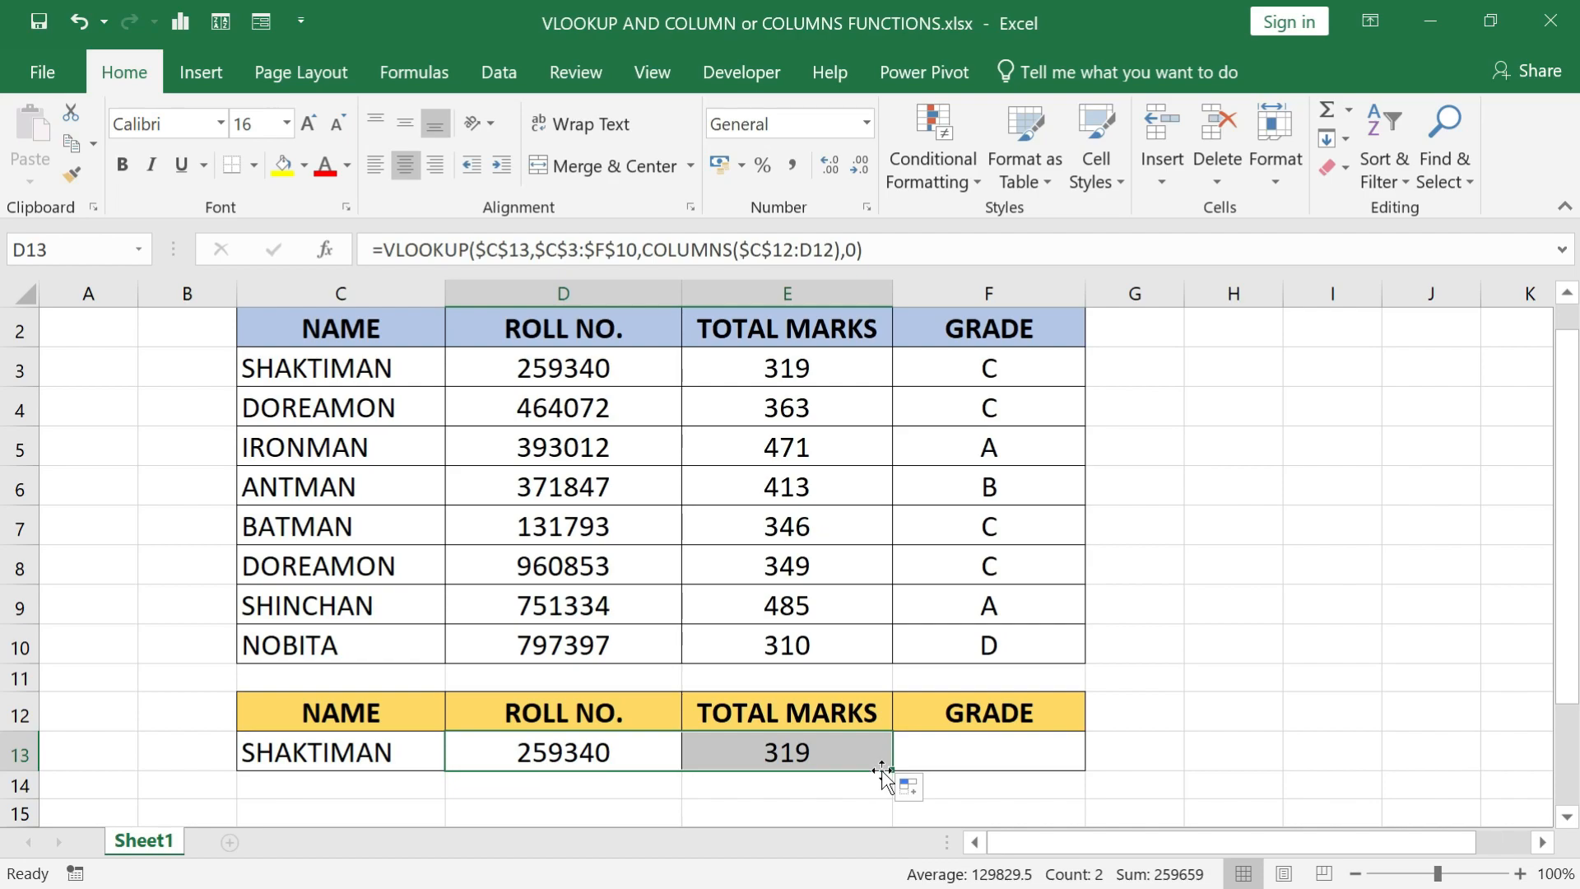
# Evaluate COLUMNS($C$12:E12) inside the E13 formula to check its column index, and restore the function.
pyautogui.doubleClick(868, 752)
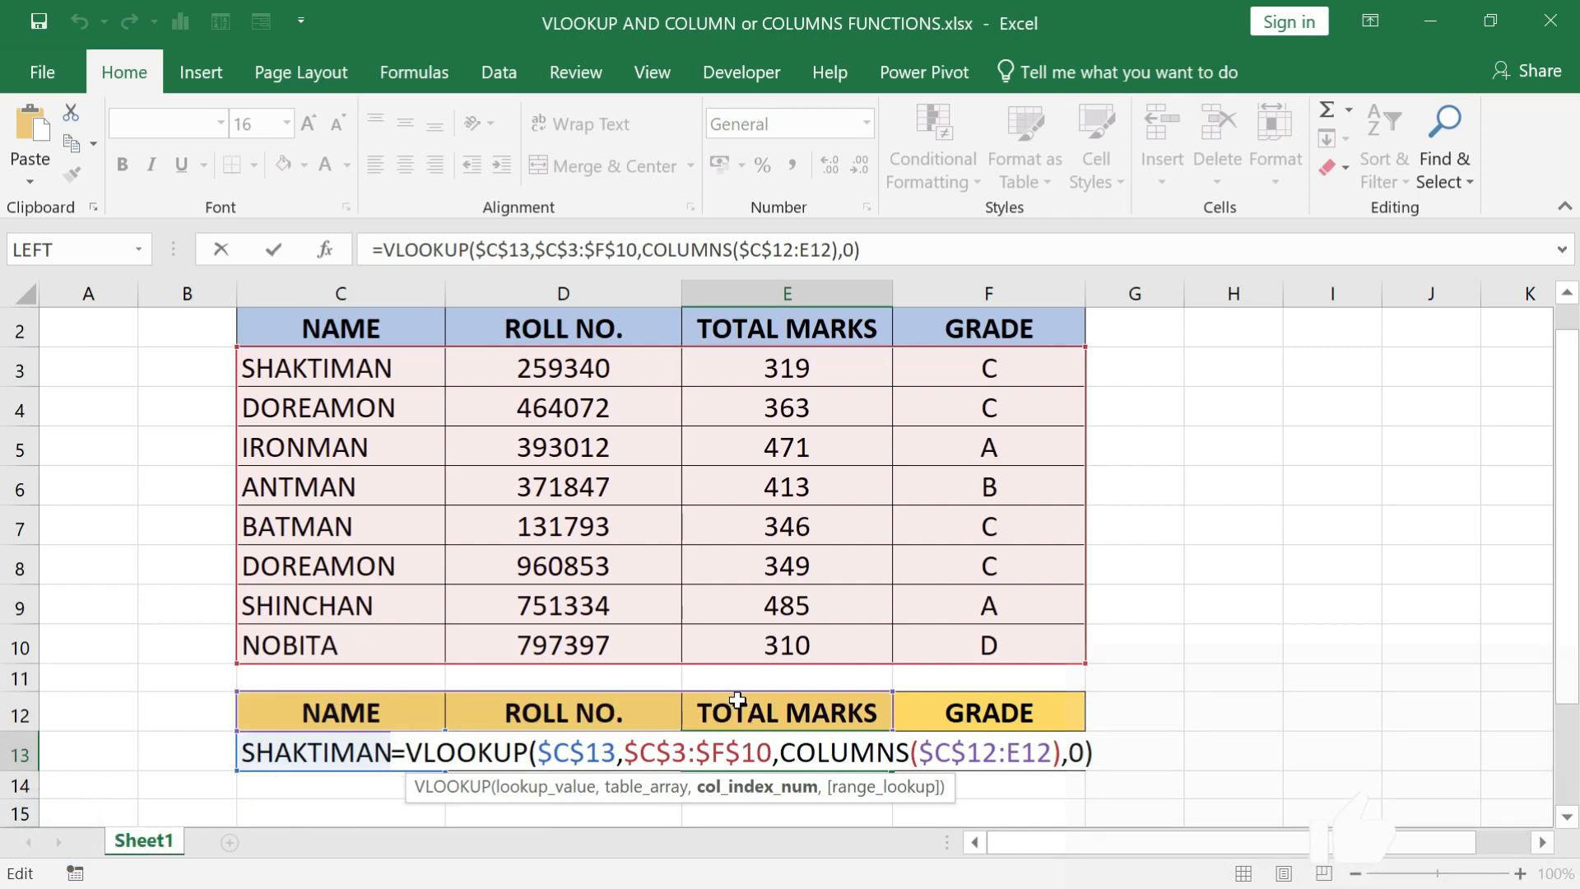
pyautogui.moveTo(781, 751); pyautogui.dragTo(1058, 752)
pyautogui.hotkey('ctrl', 'c')
pyautogui.write('3')
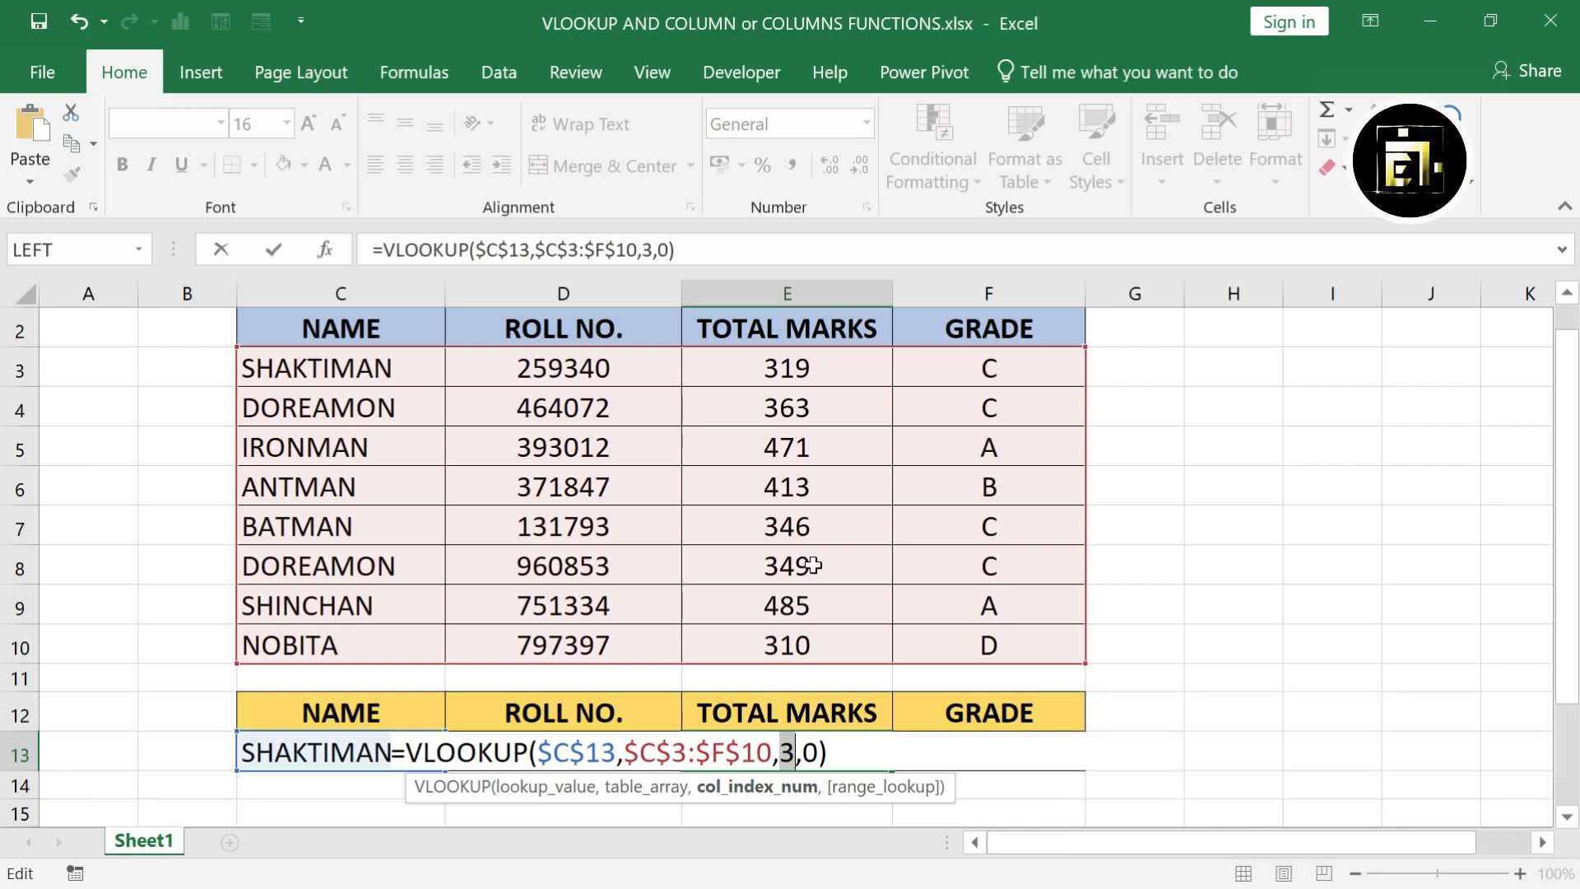
pyautogui.hotkey('ctrl', 'v')
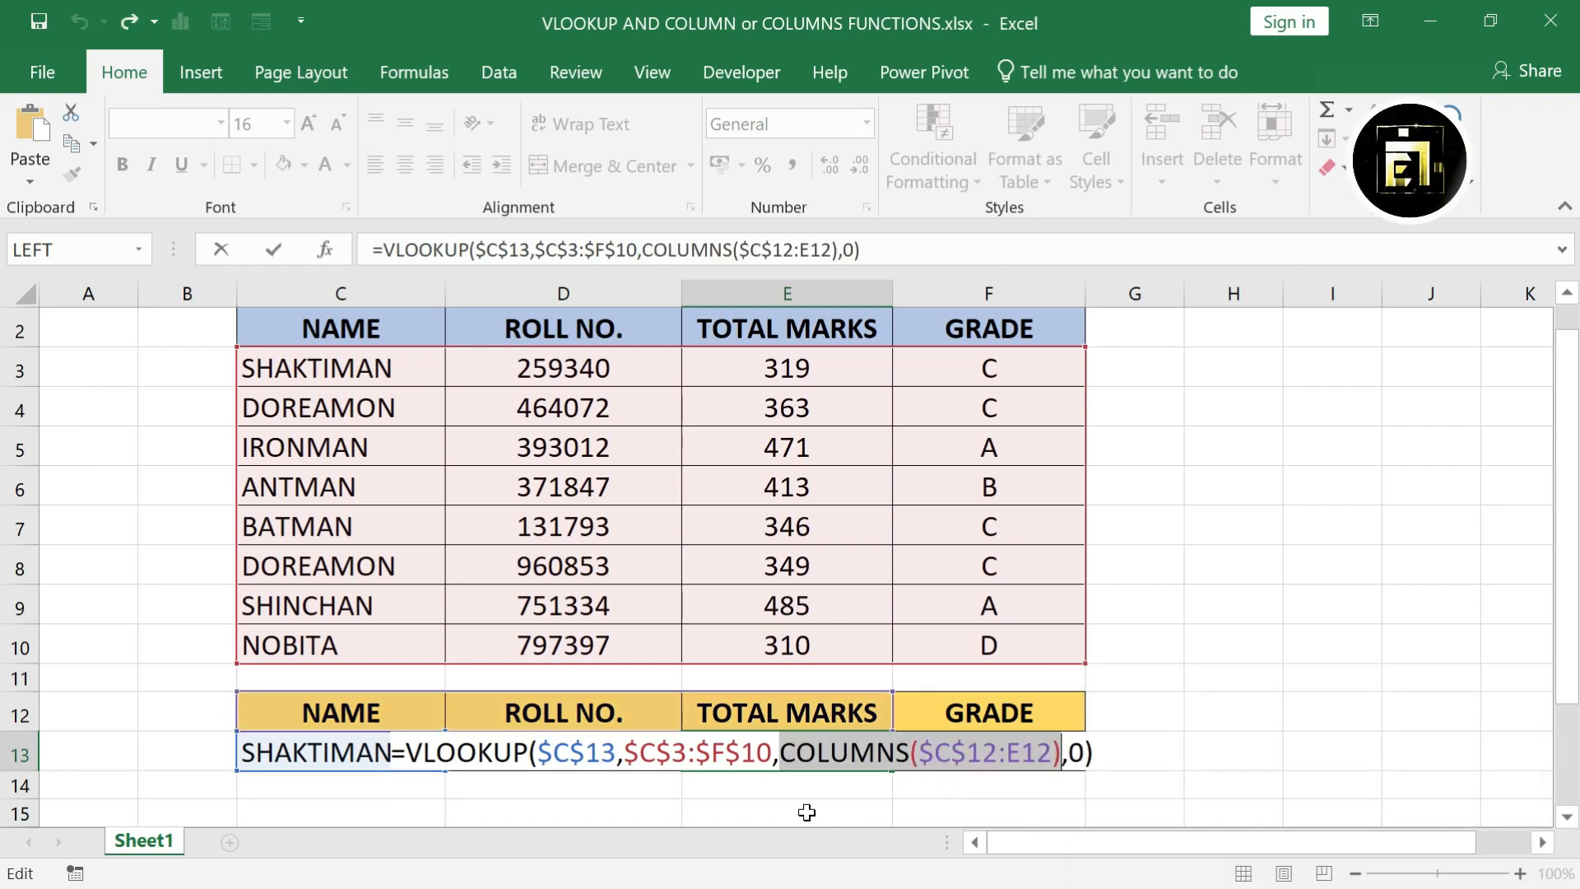
pyautogui.press('Return')
# Fill the E13 formula across to F13 and inspect the copied formula under GRADE.
pyautogui.press('Up')
pyautogui.moveTo(896, 770); pyautogui.dragTo(1057, 770)
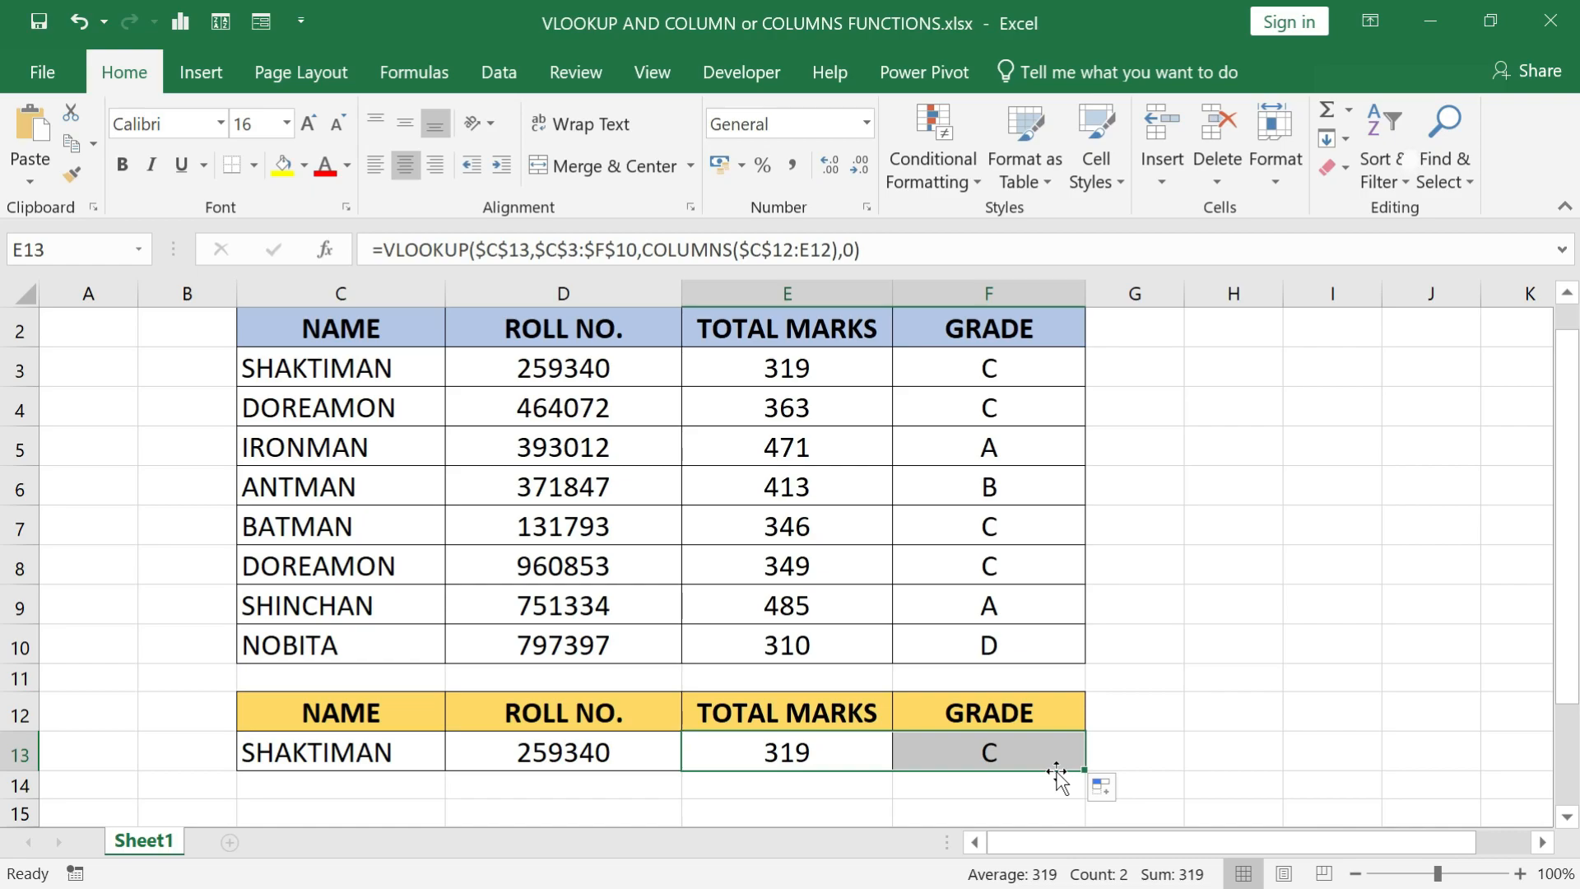
pyautogui.doubleClick(1056, 762)
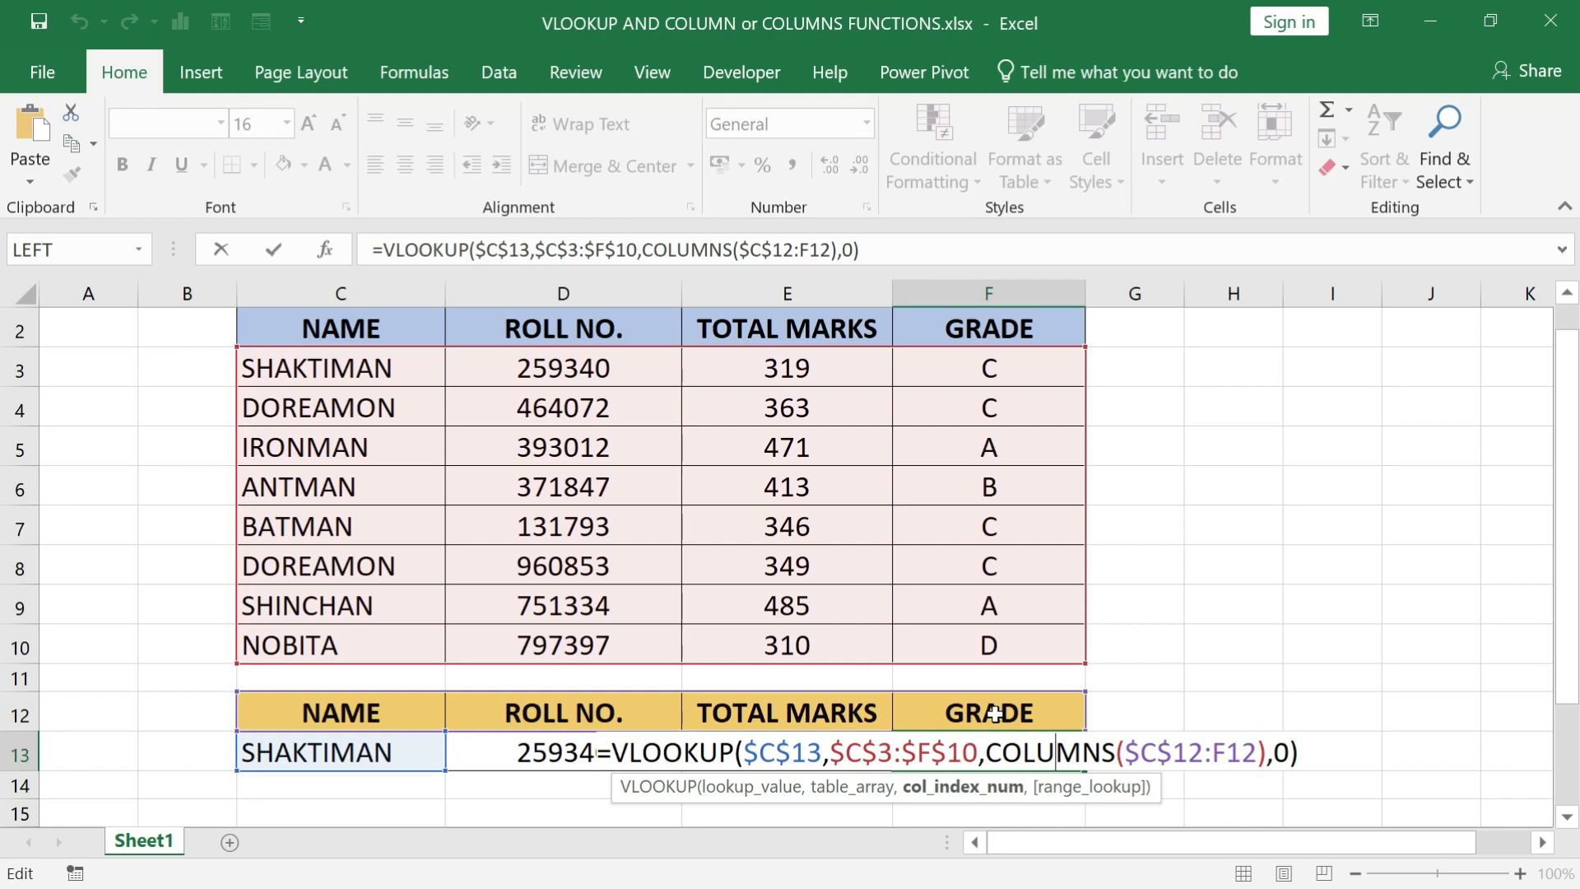
pyautogui.press('Return')
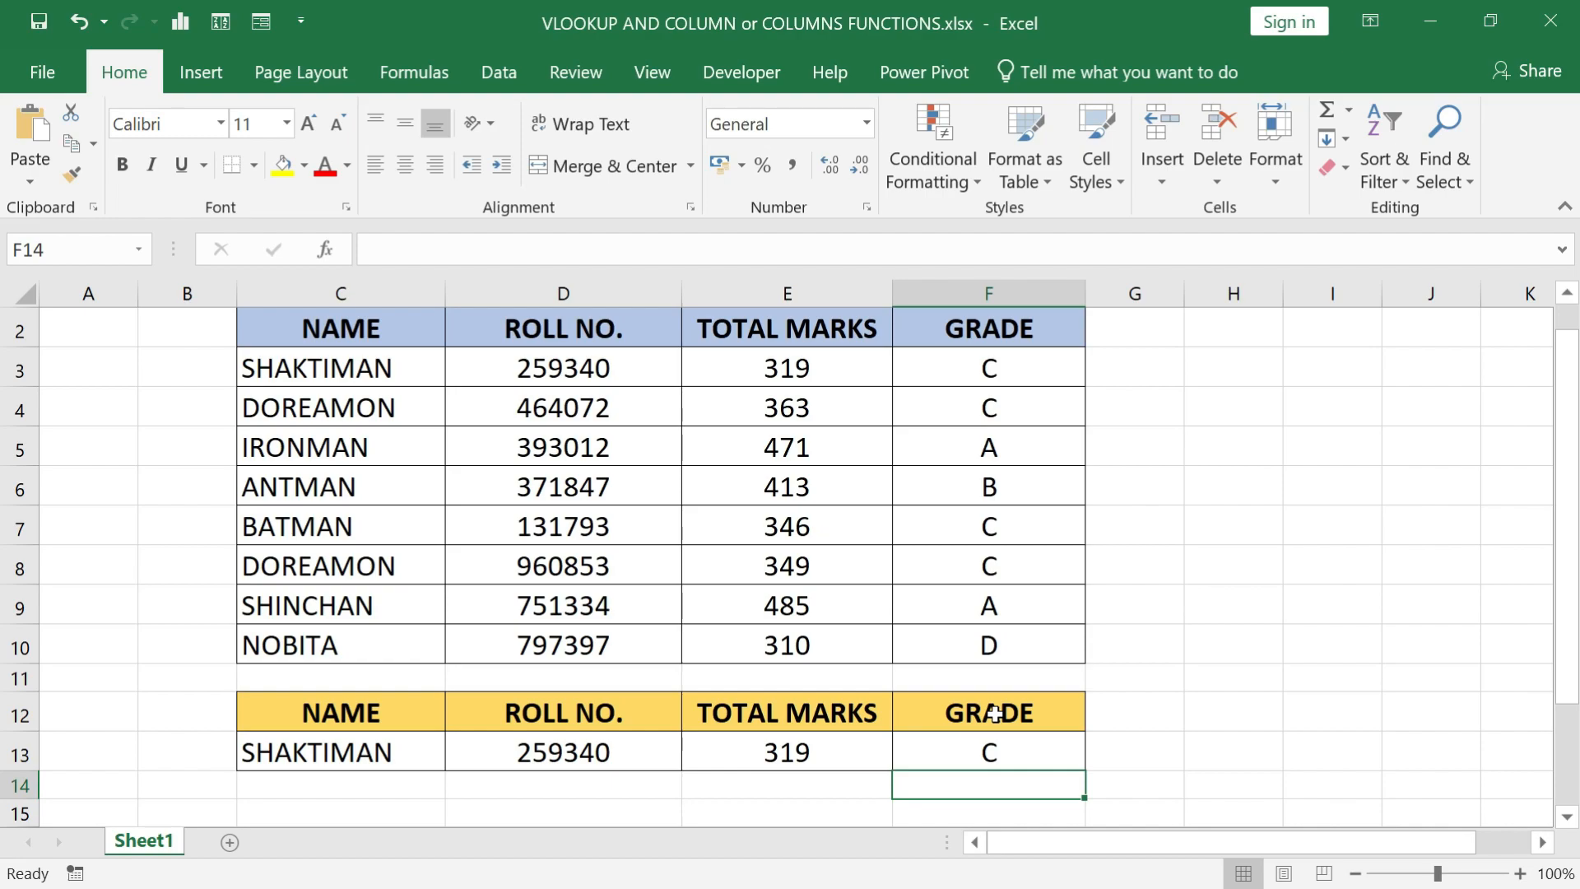
# Clear the lookup formulas from D13:F13.
pyautogui.press('Up')
pyautogui.hotkey('shift', 'Left')
pyautogui.hotkey('shift', 'Left')
pyautogui.hotkey('shift', 'Left')
pyautogui.hotkey('shift', 'Right')
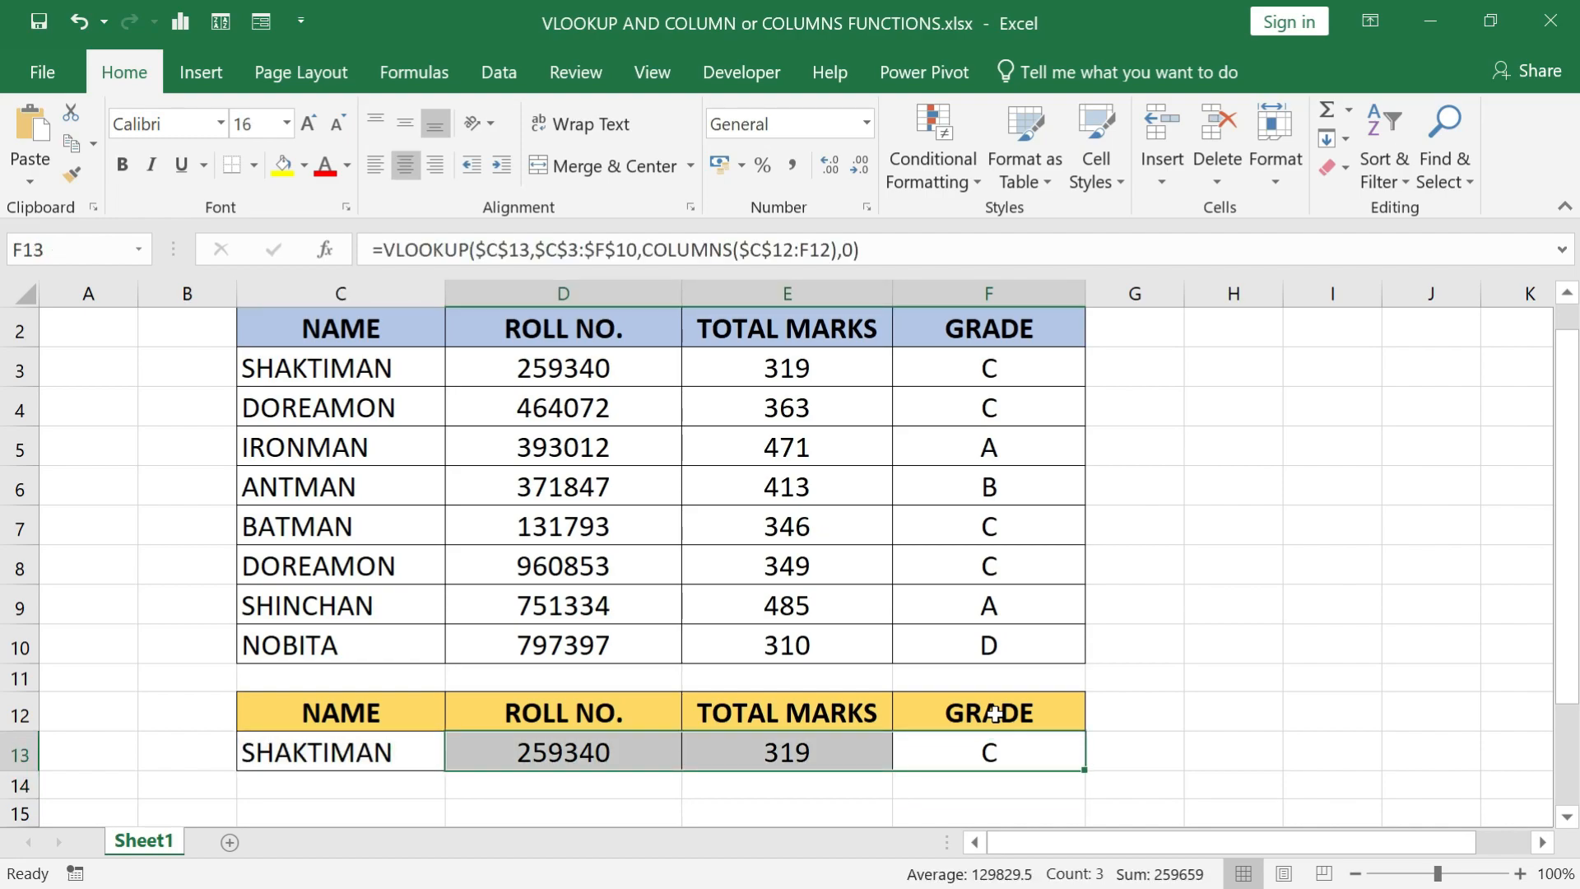
pyautogui.press('Delete')
# Start a VLOOKUP formula in D13 with the absolute reference $C$13 as its lookup value.
pyautogui.press('Down')
pyautogui.press('Up')
pyautogui.press('Left')
pyautogui.press('Left')
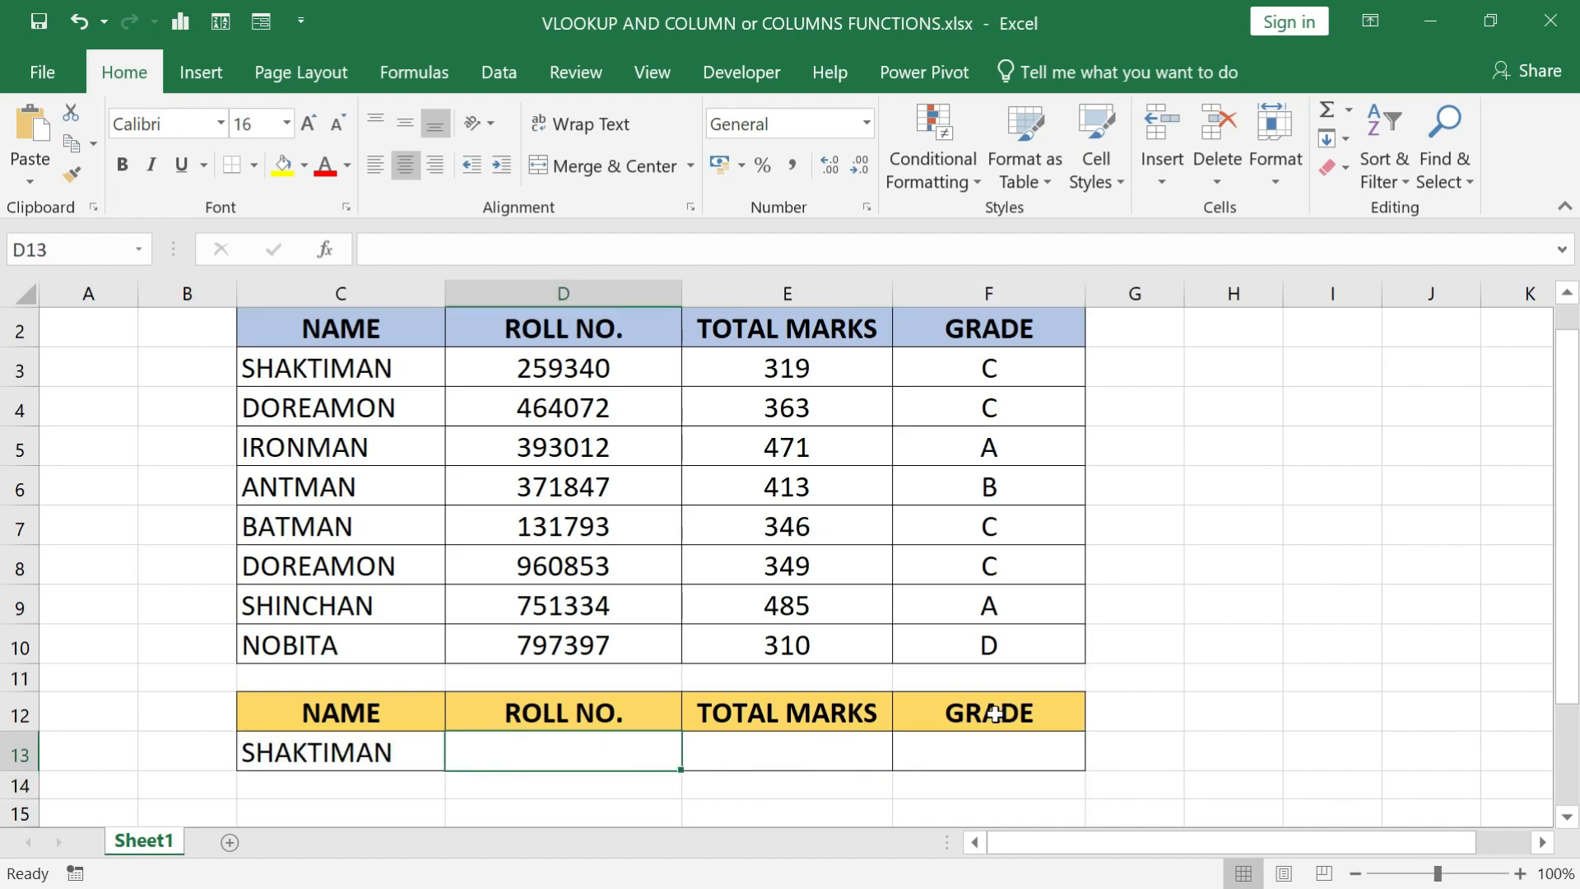
pyautogui.write('=vlookup')
pyautogui.press('Tab')
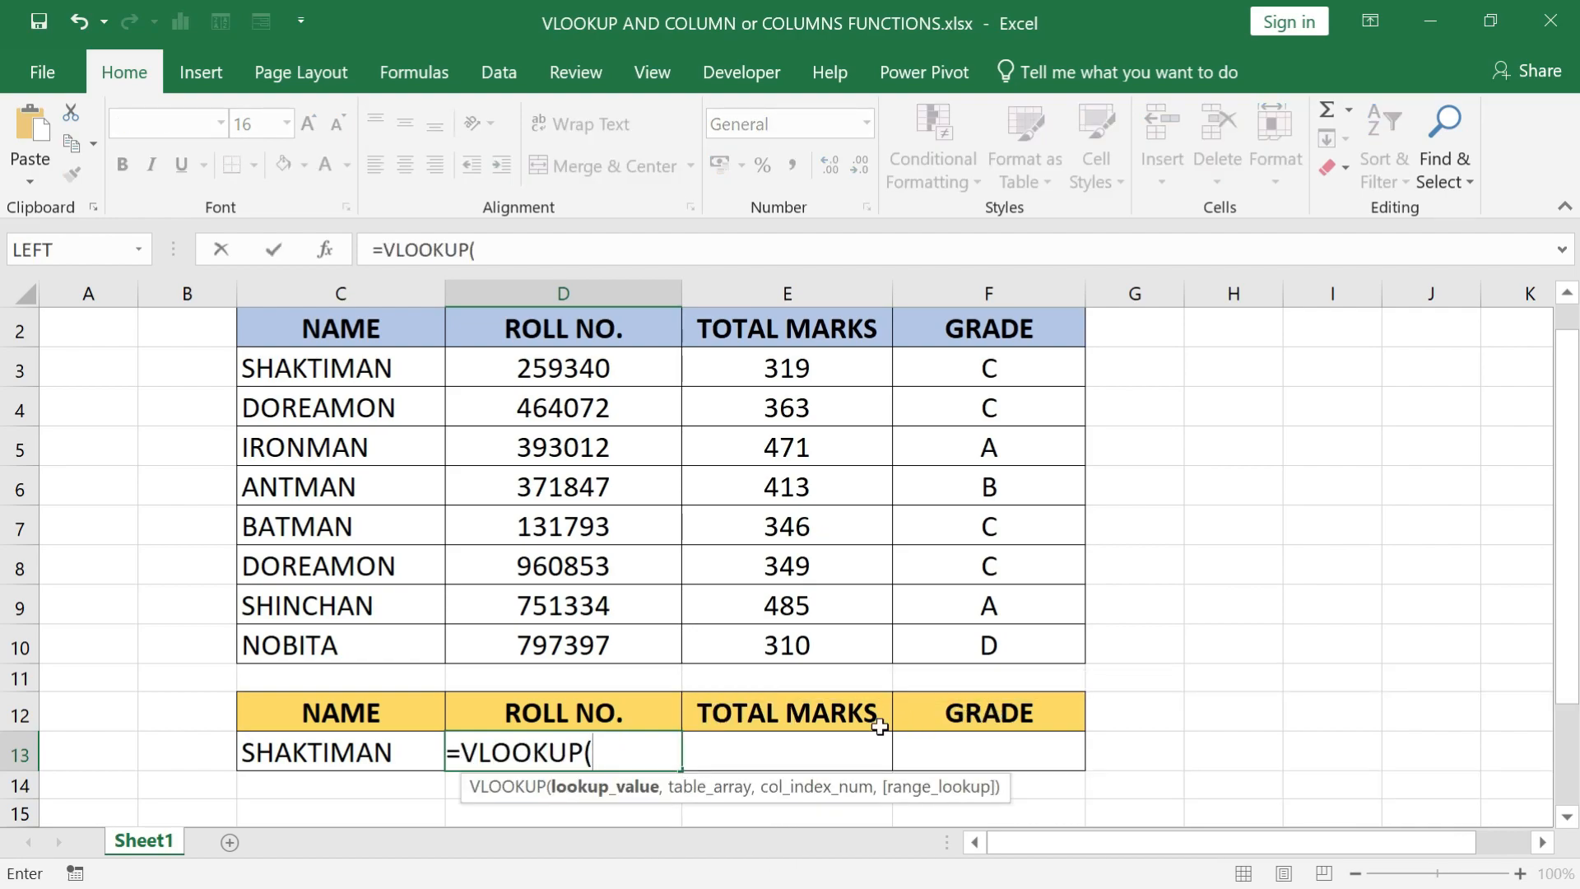
pyautogui.click(436, 759)
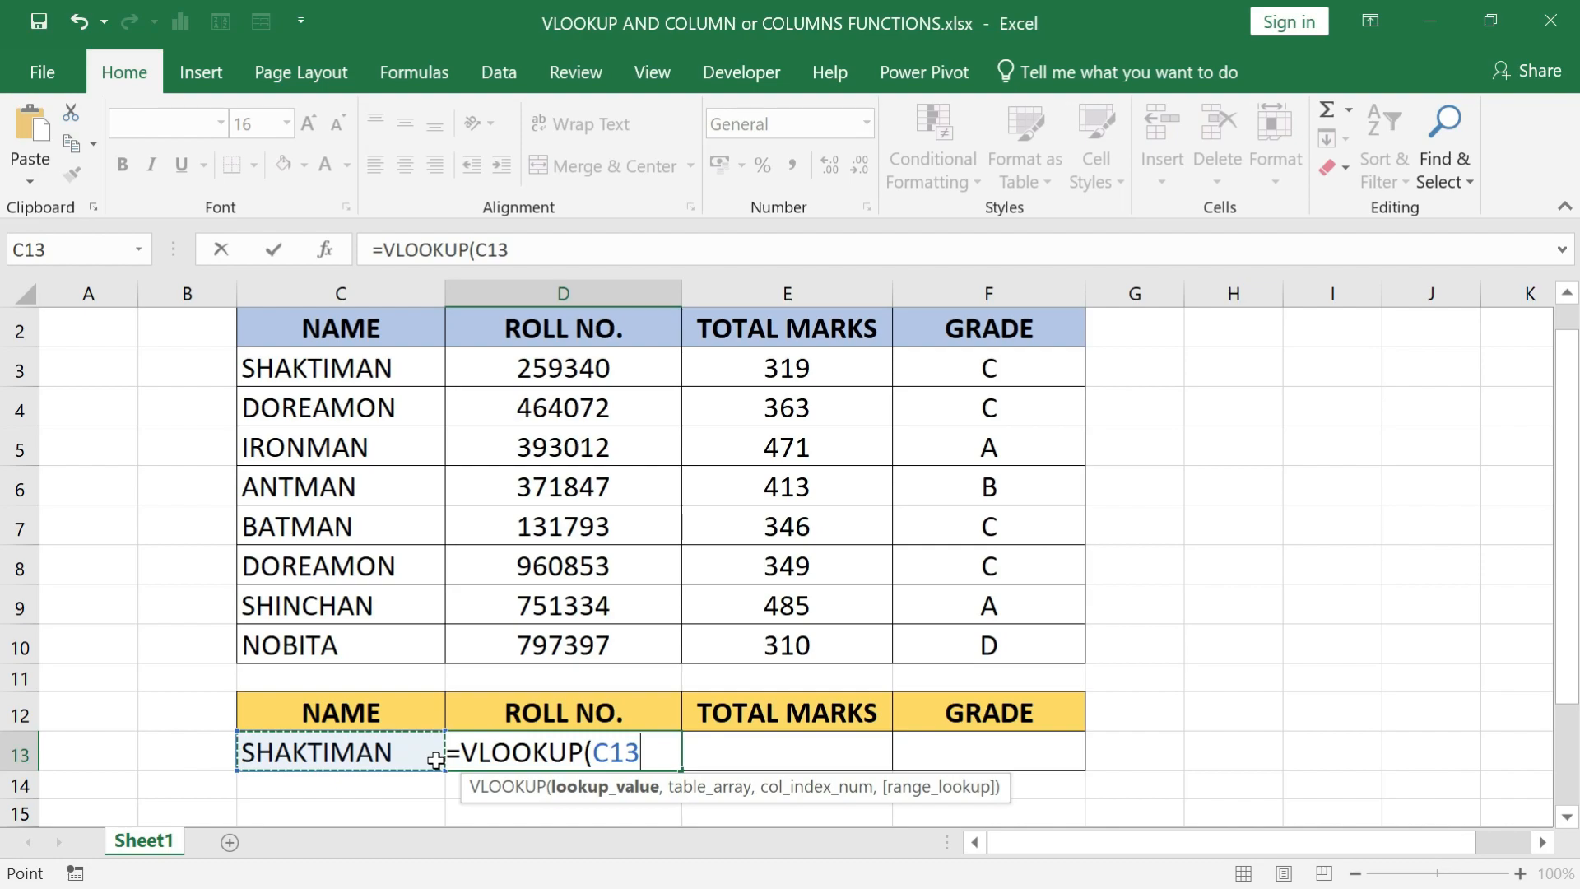
pyautogui.press('F4')
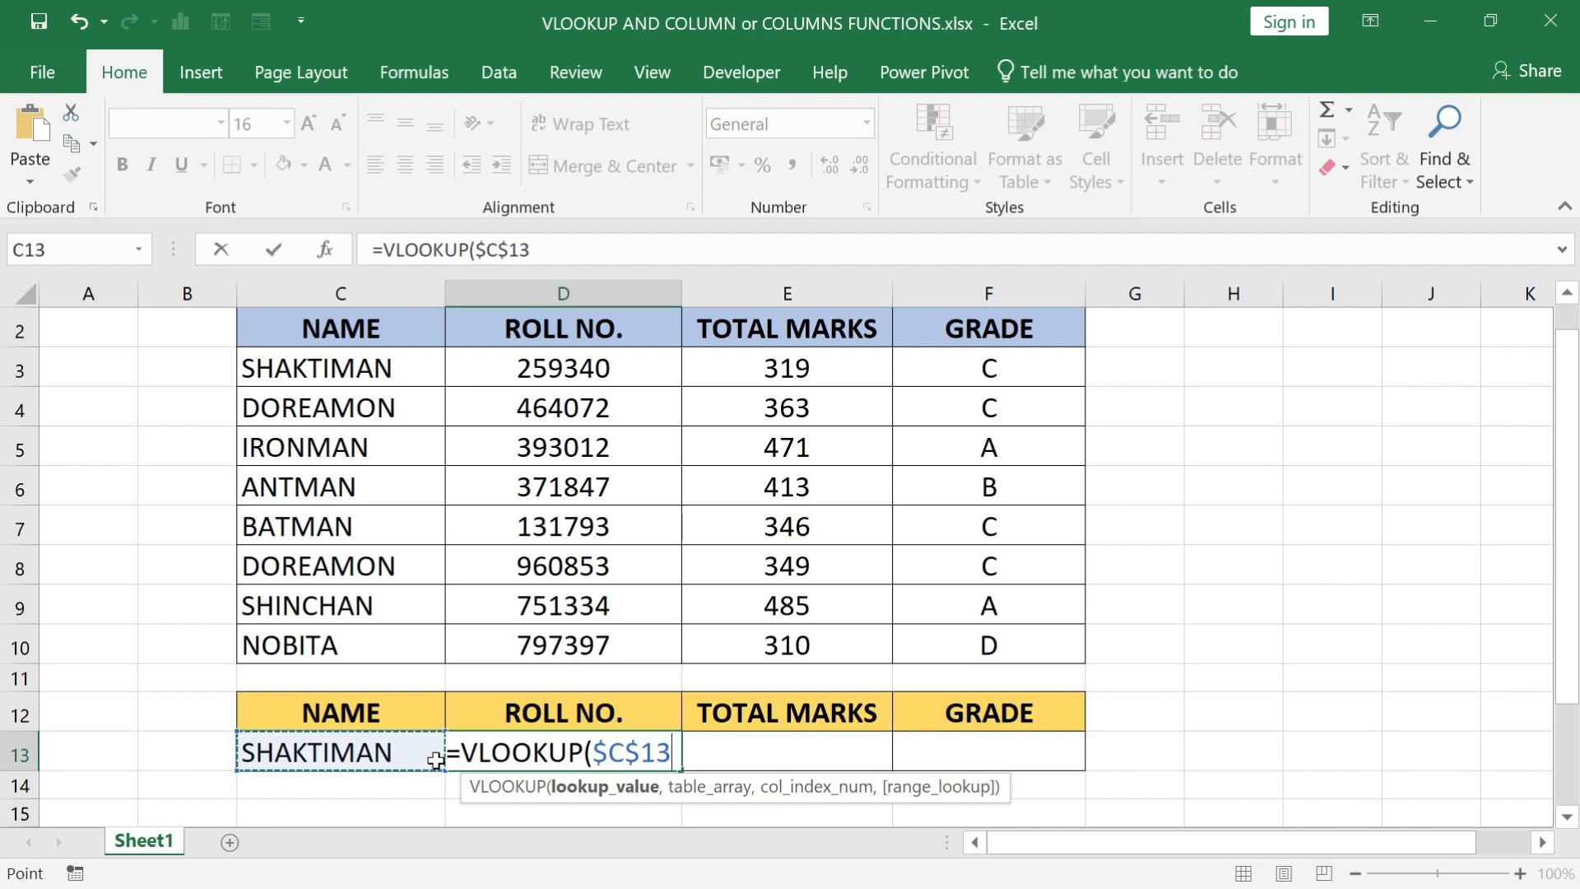
pyautogui.write(',')
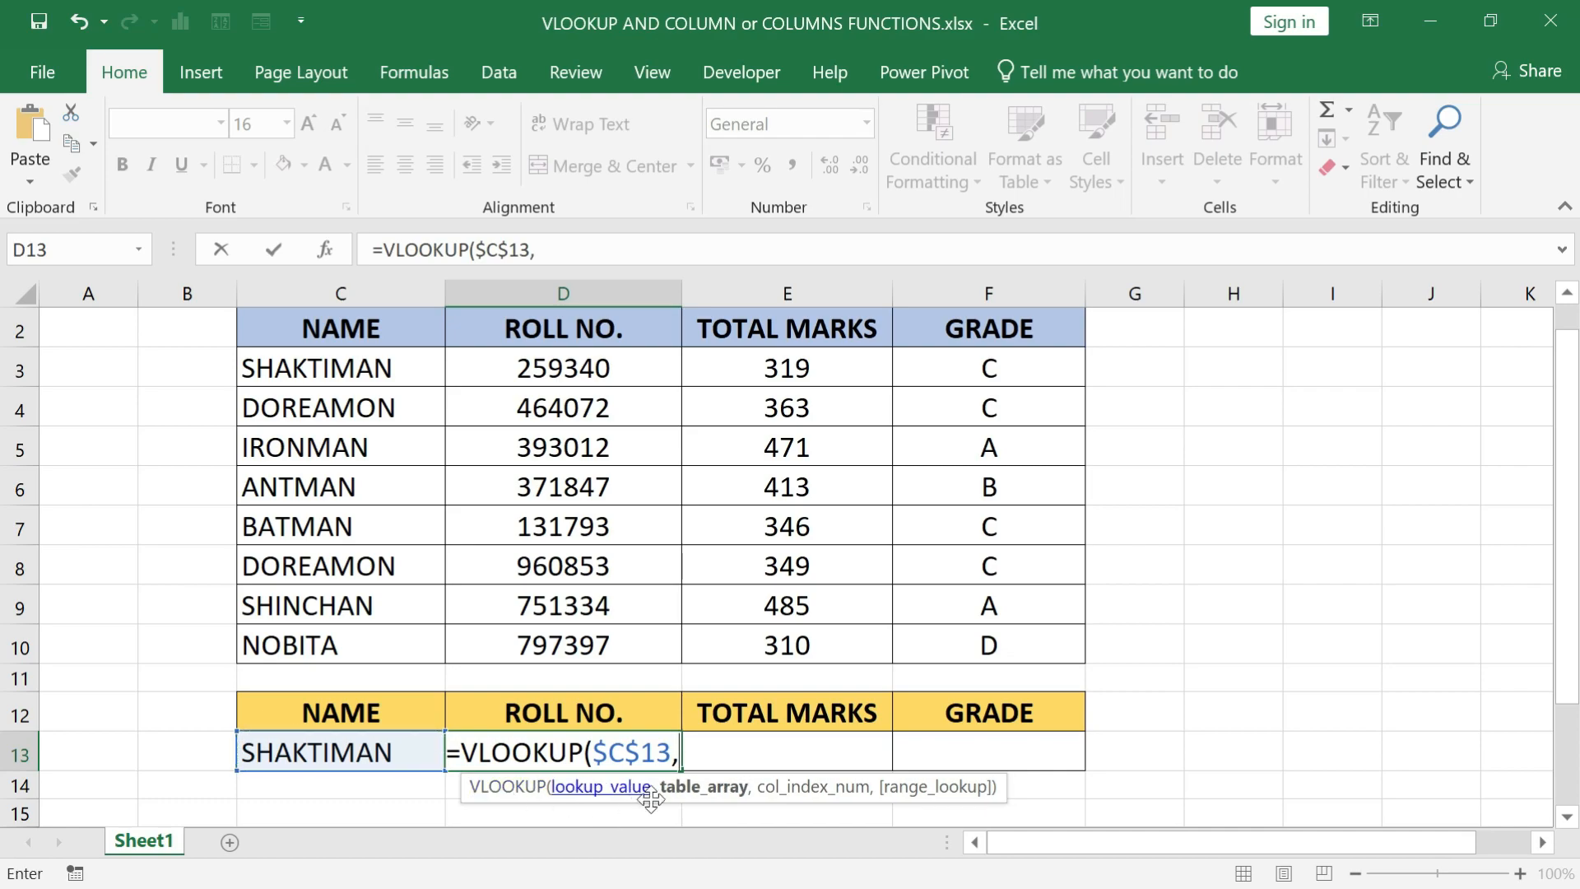
# Add the locked table array $C$3:$F$10 and COLUMN(D12) as the column index in the D13 VLOOKUP.
pyautogui.moveTo(383, 355); pyautogui.dragTo(1072, 652)
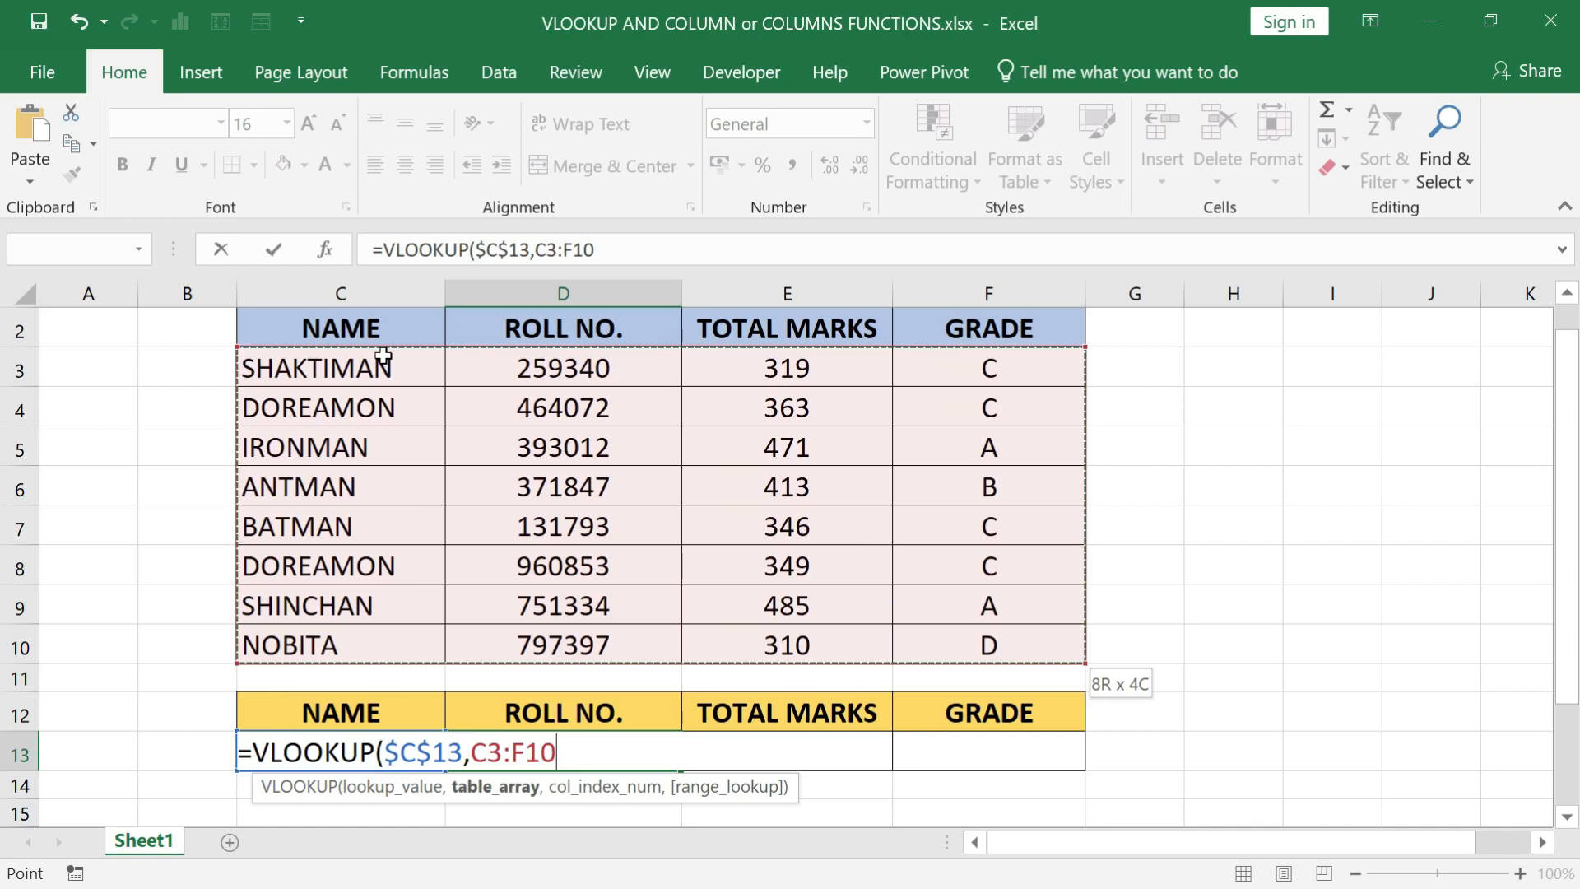
pyautogui.press('F4')
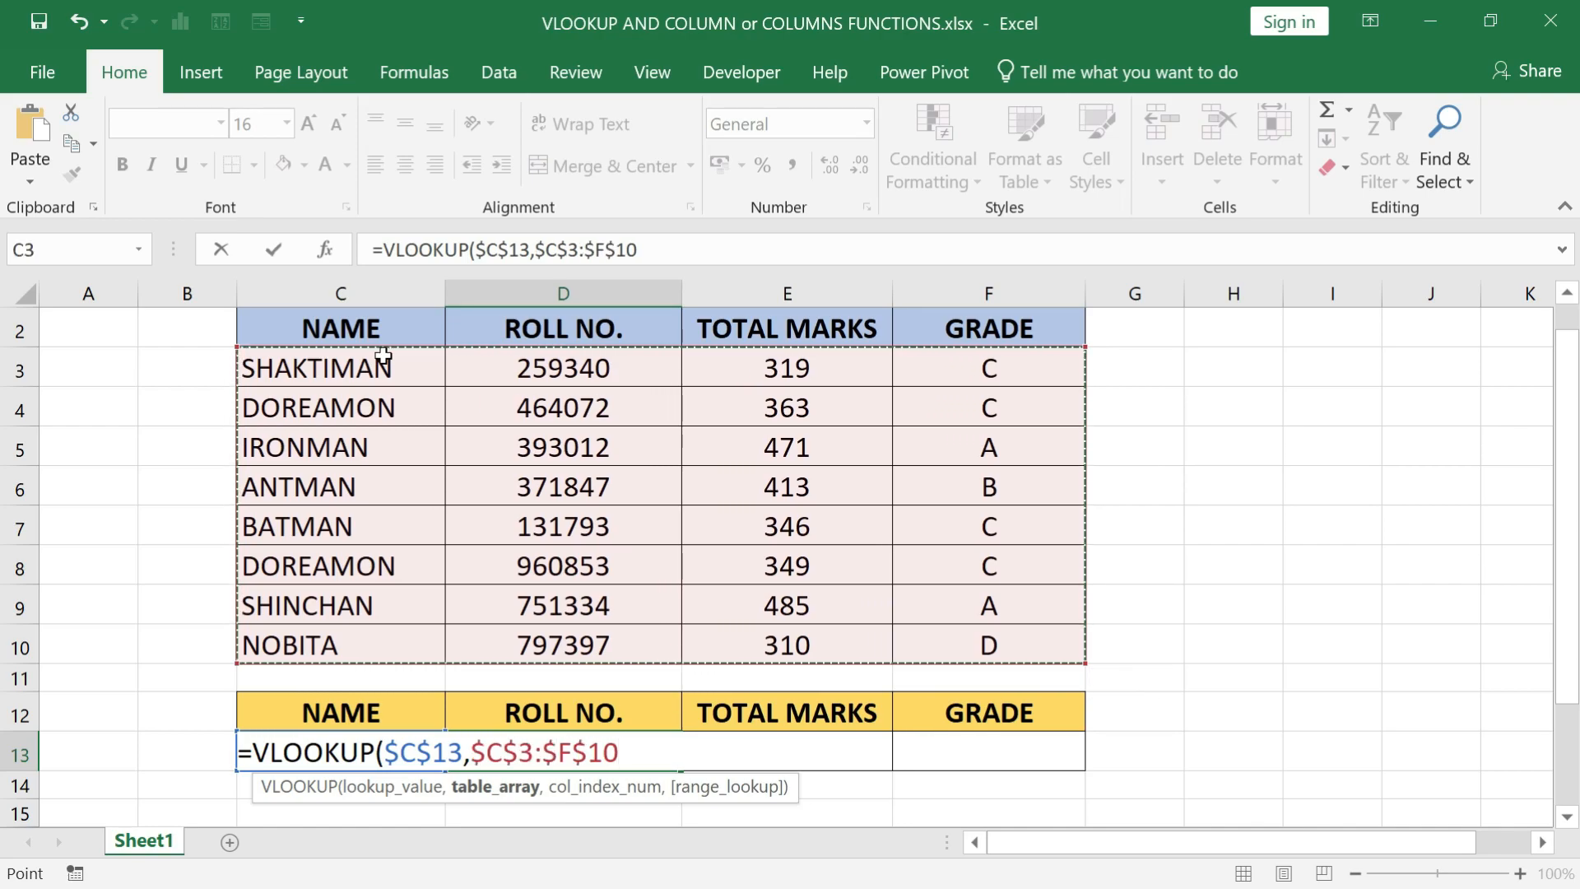
pyautogui.write(',')
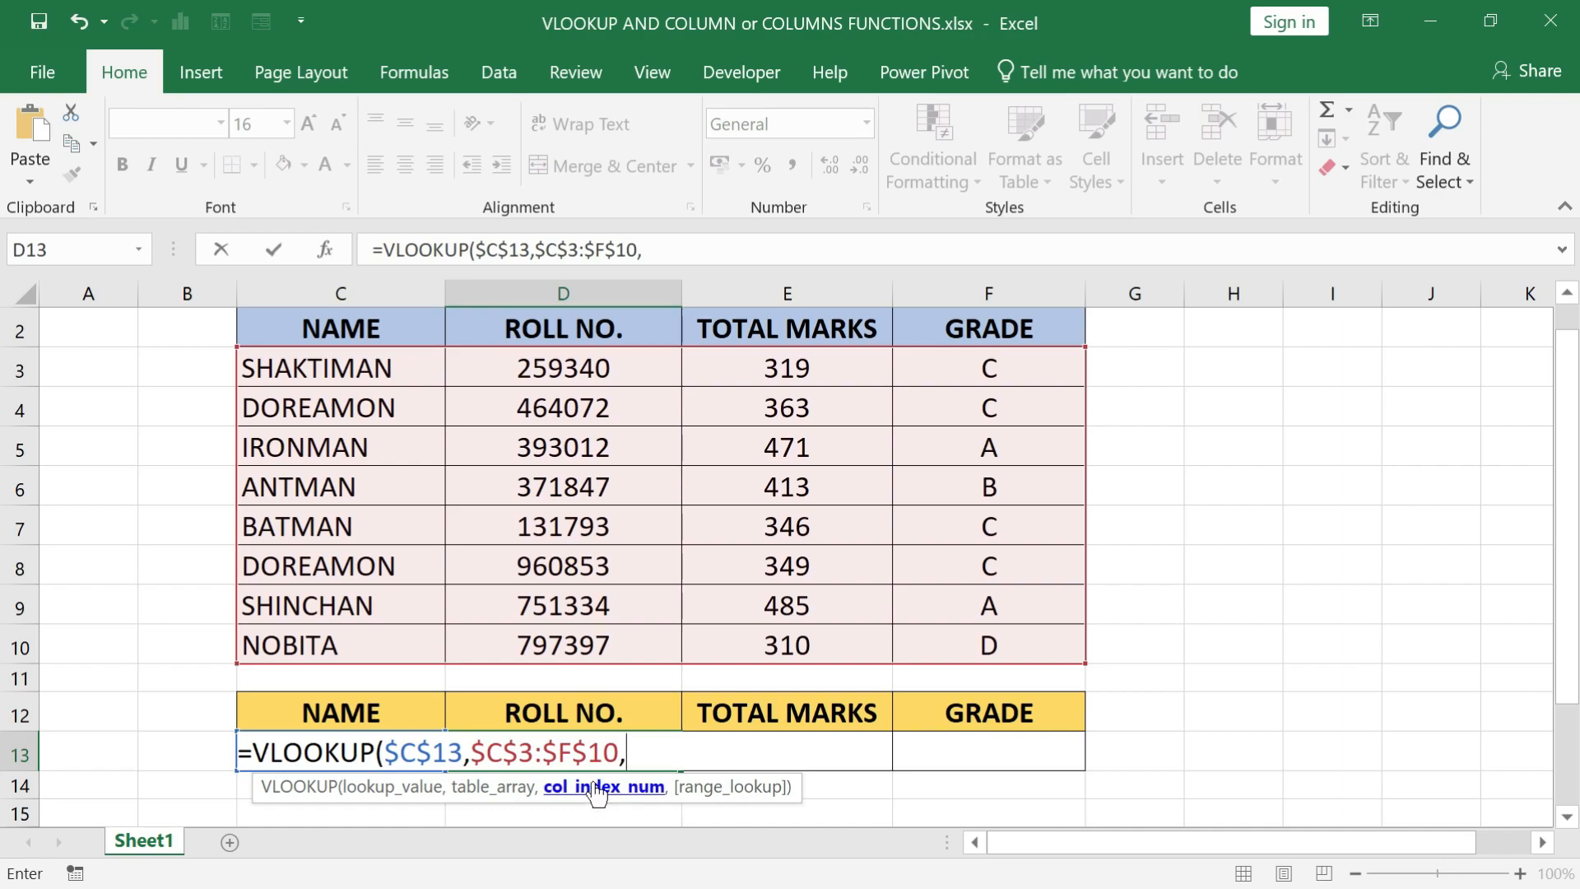
pyautogui.write('colu')
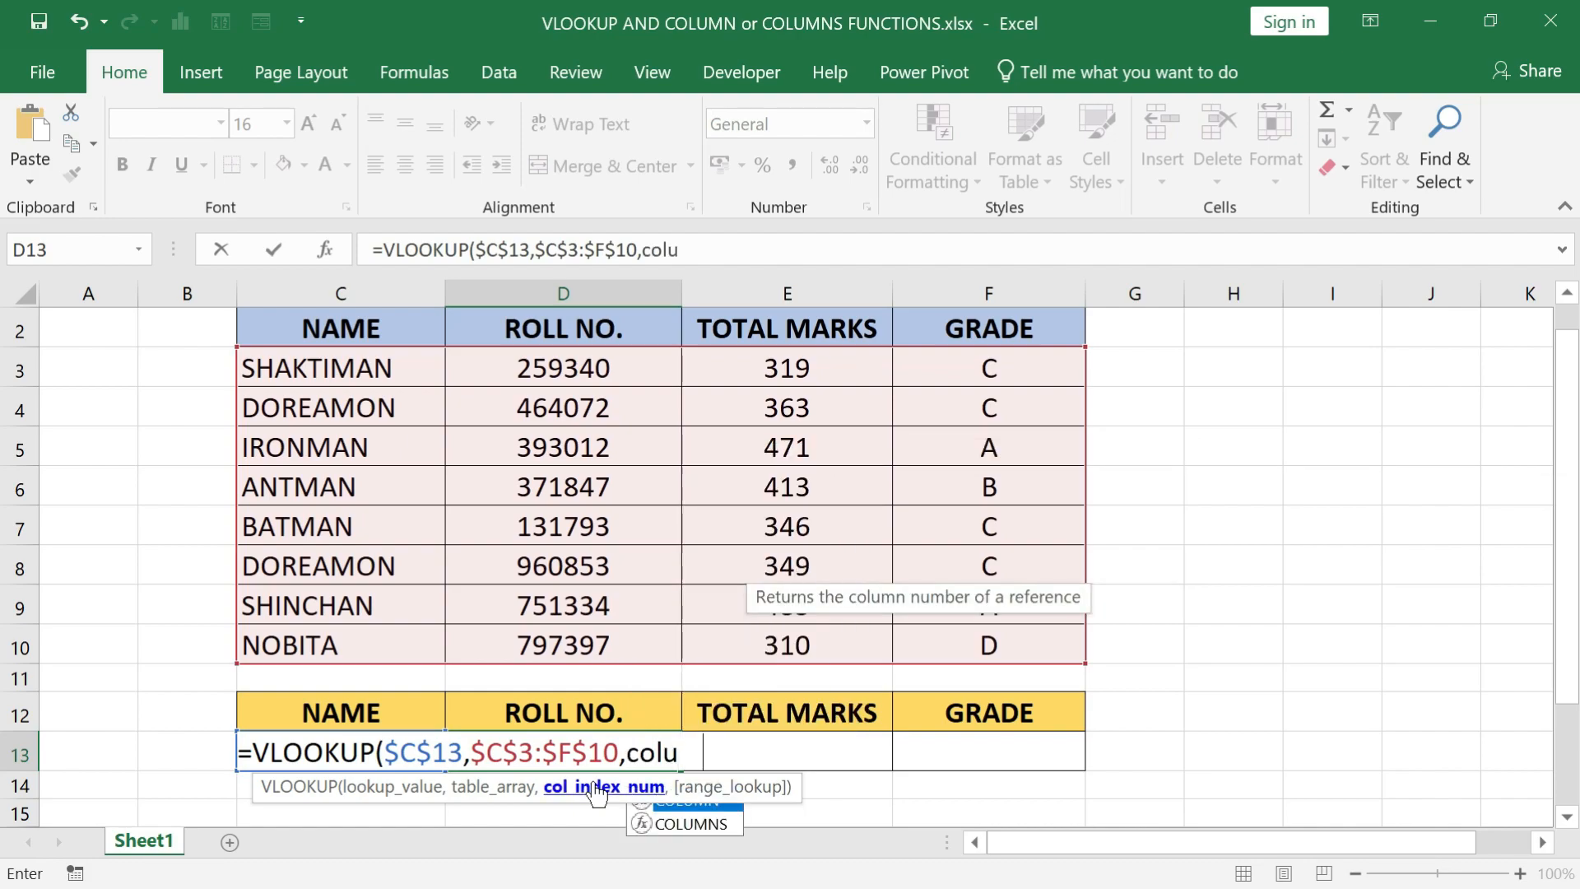
pyautogui.press('Tab')
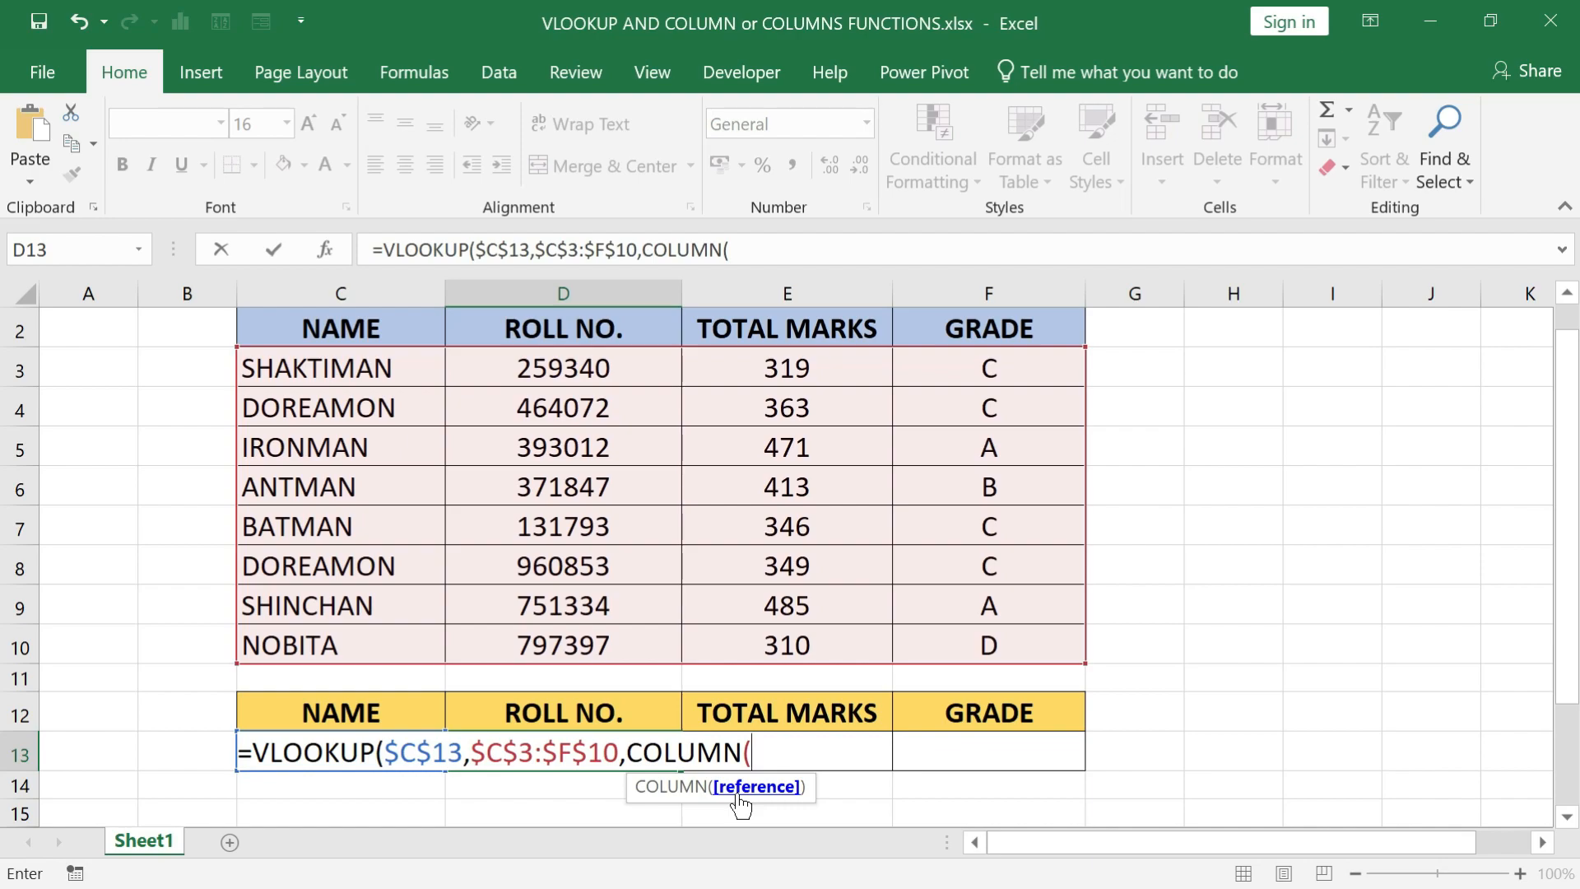
pyautogui.click(623, 724)
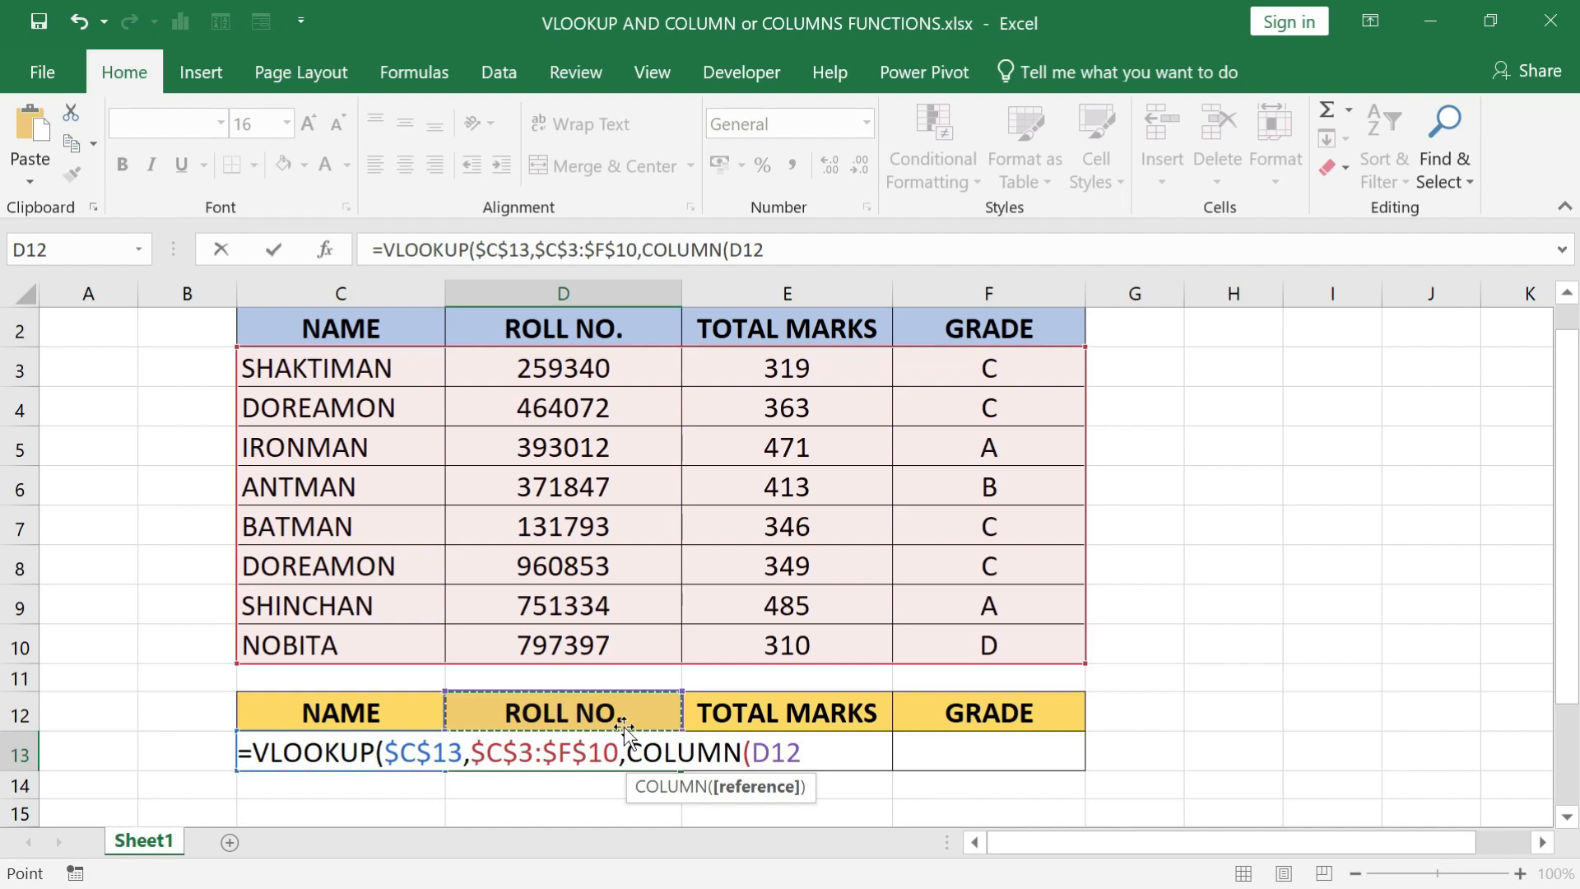
pyautogui.write(')')
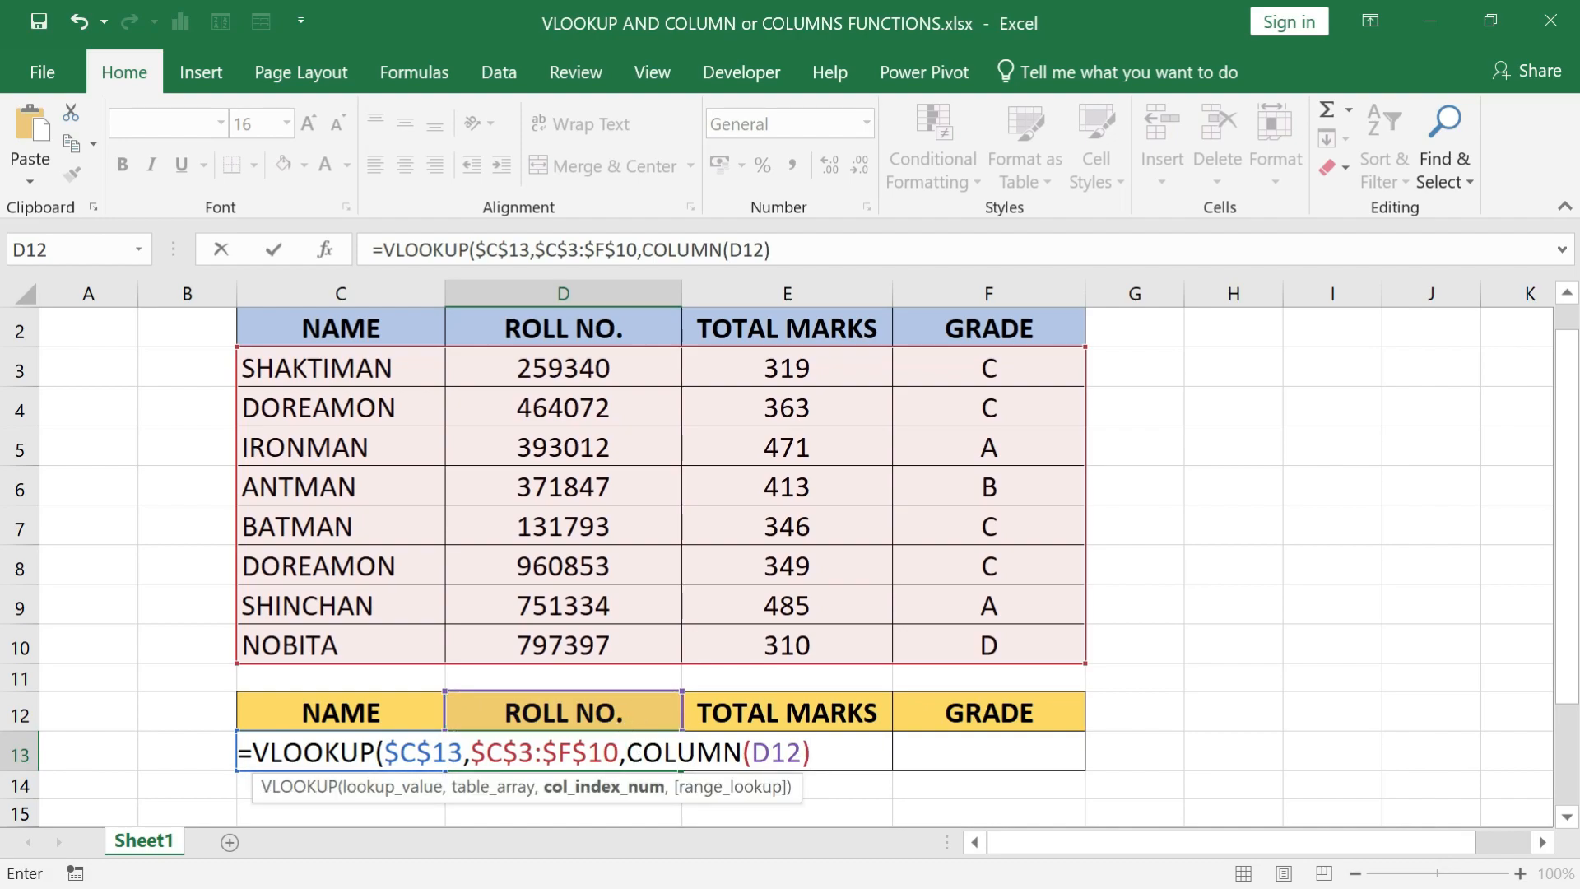
# Evaluate COLUMN(D12) inside the D13 formula to check its column number, and restore the function.
pyautogui.moveTo(625, 752); pyautogui.dragTo(812, 752)
pyautogui.press('F9')
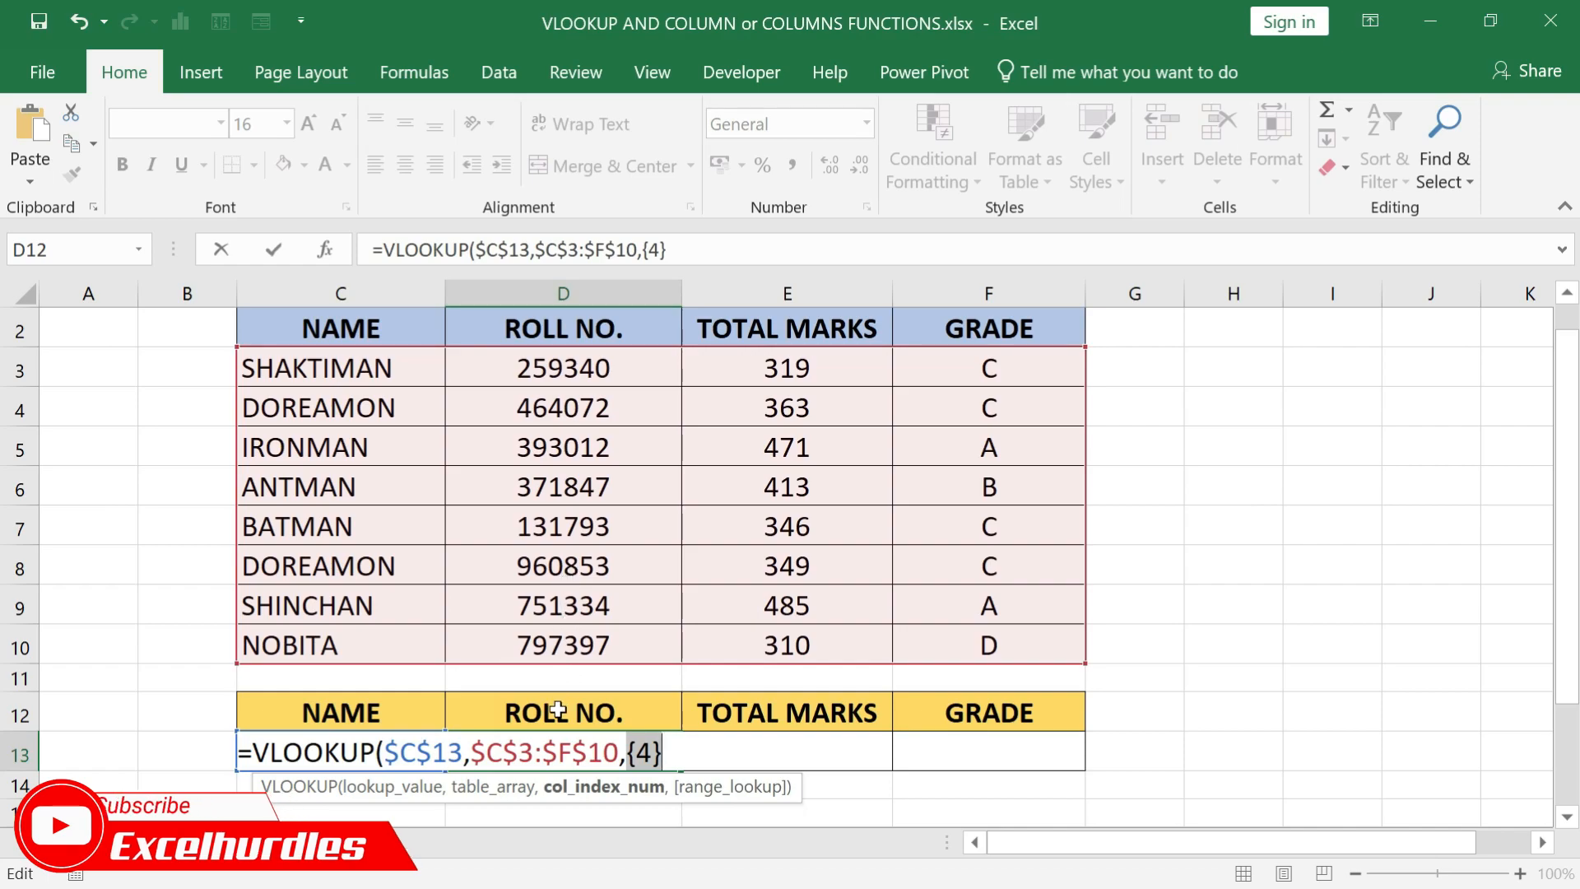
pyautogui.hotkey('ctrl', 'z')
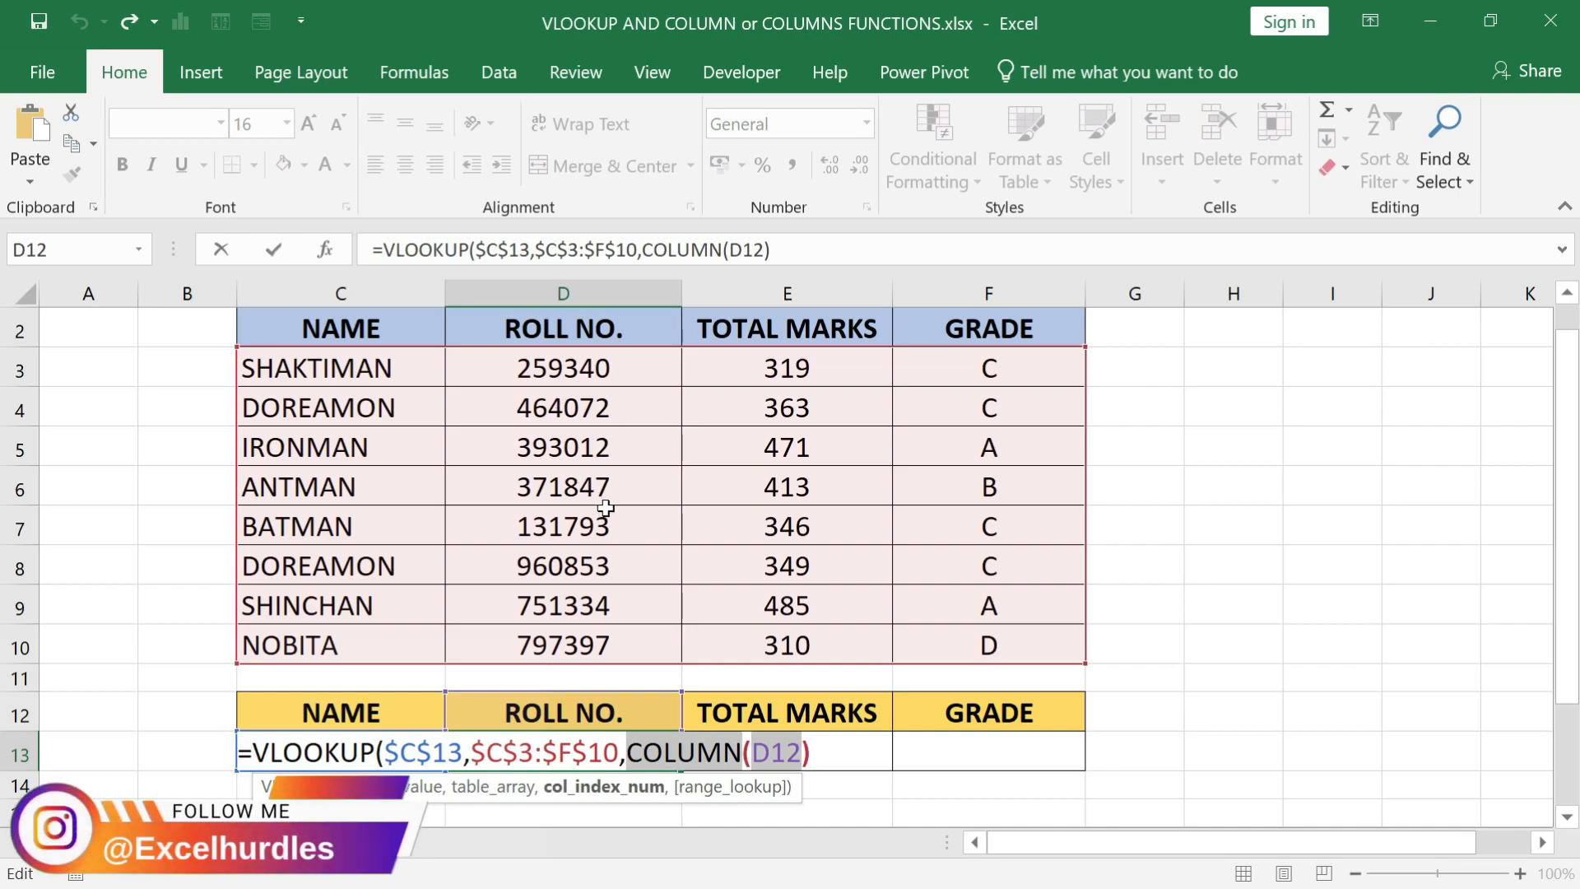
# Subtract 2 from COLUMN(D12), set the range lookup to 0 for an exact match, and complete the D13 formula.
pyautogui.press('End')
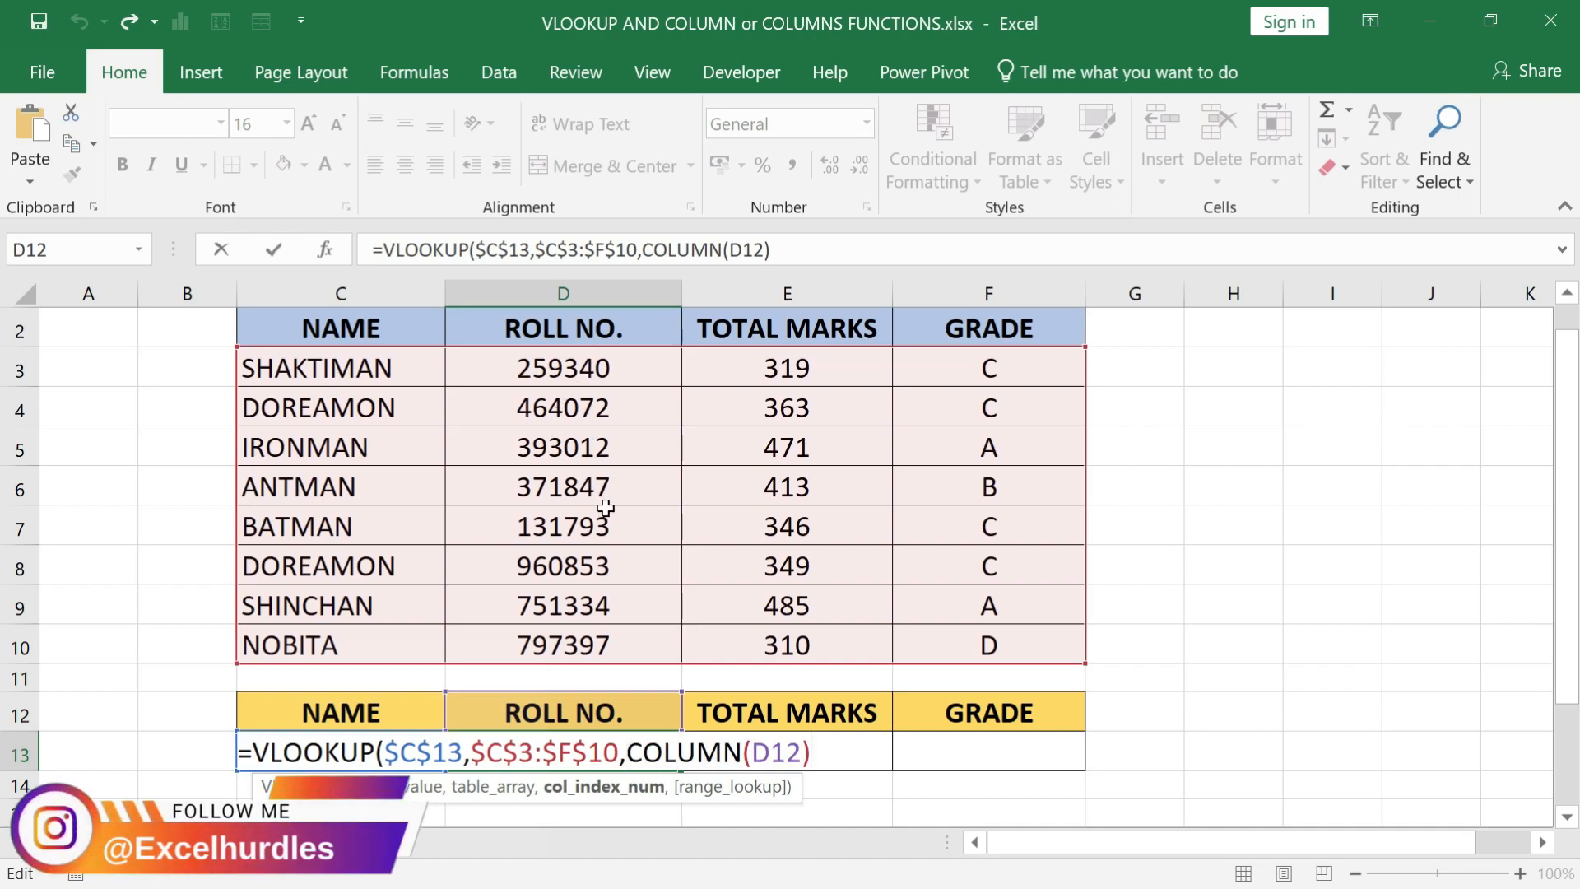
pyautogui.write('-2')
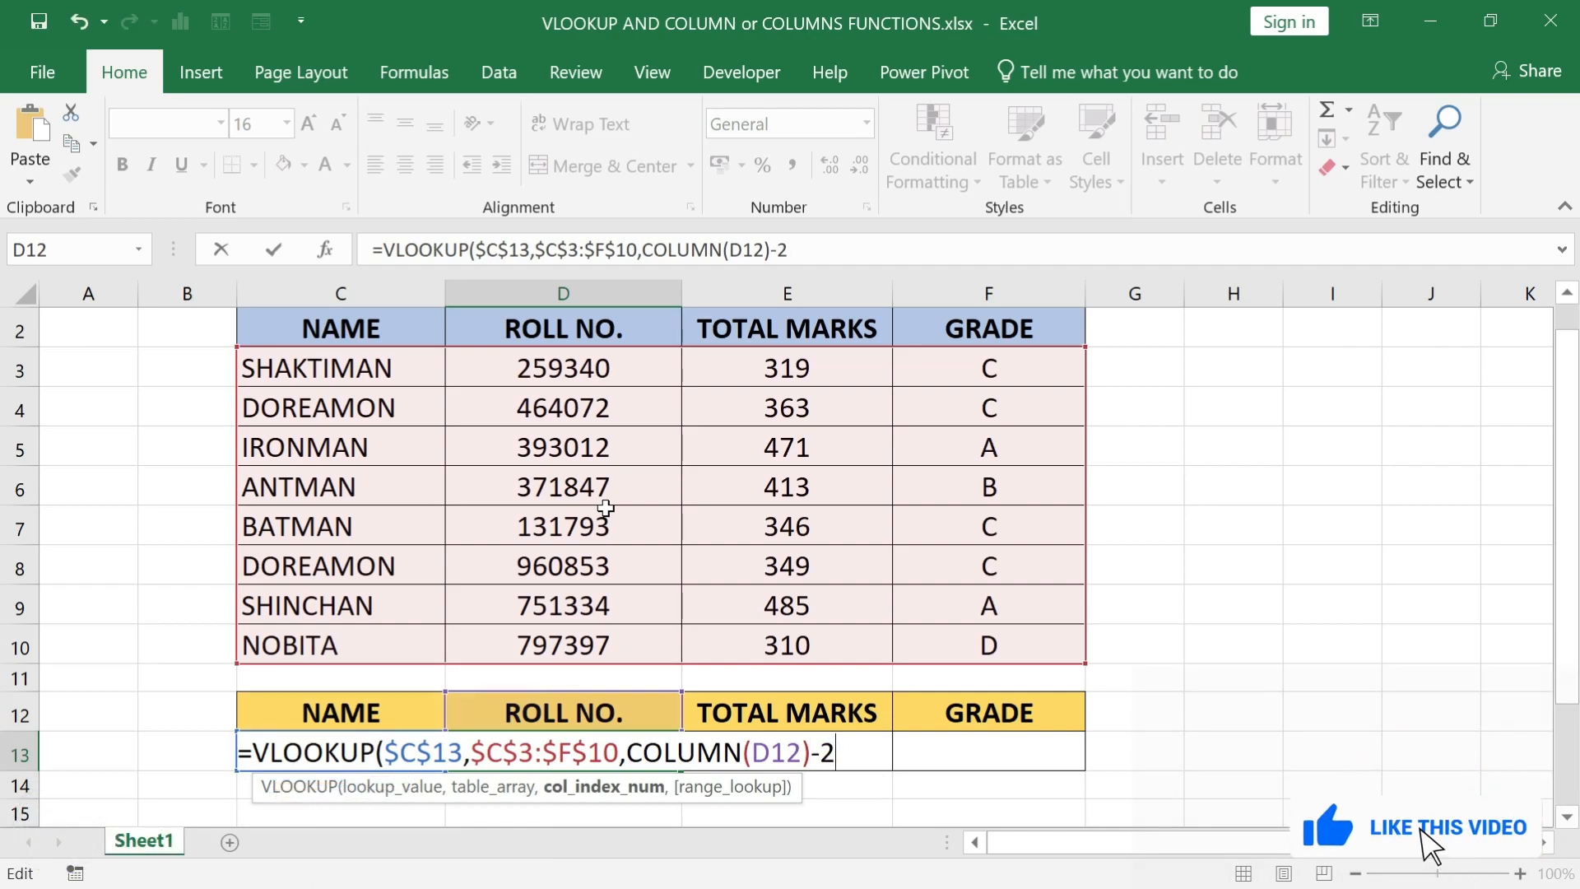
pyautogui.write(',')
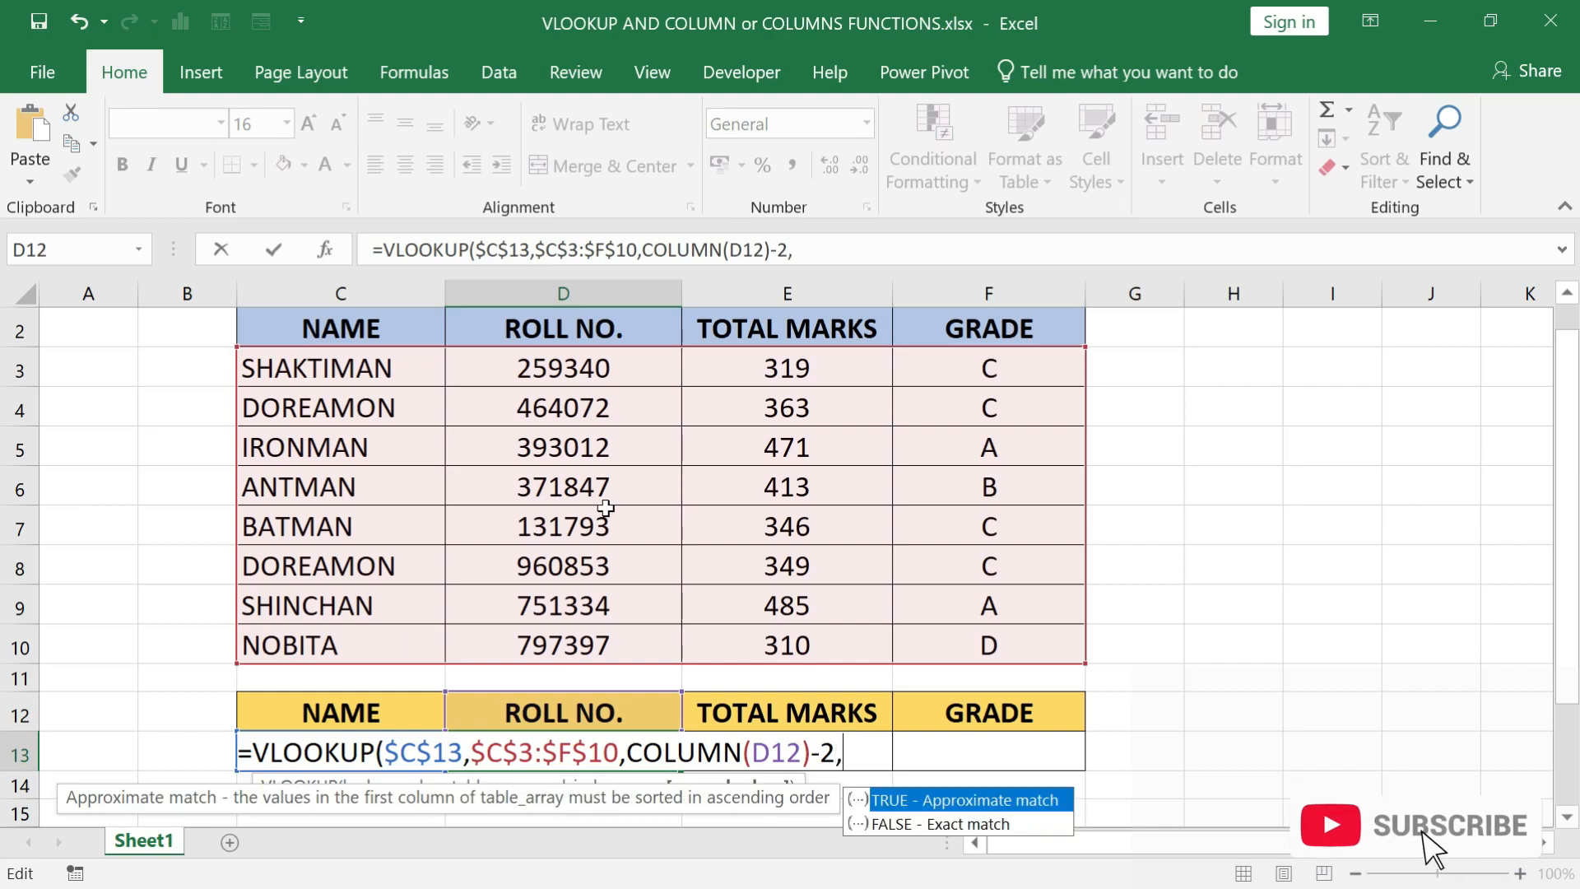
pyautogui.write('0)')
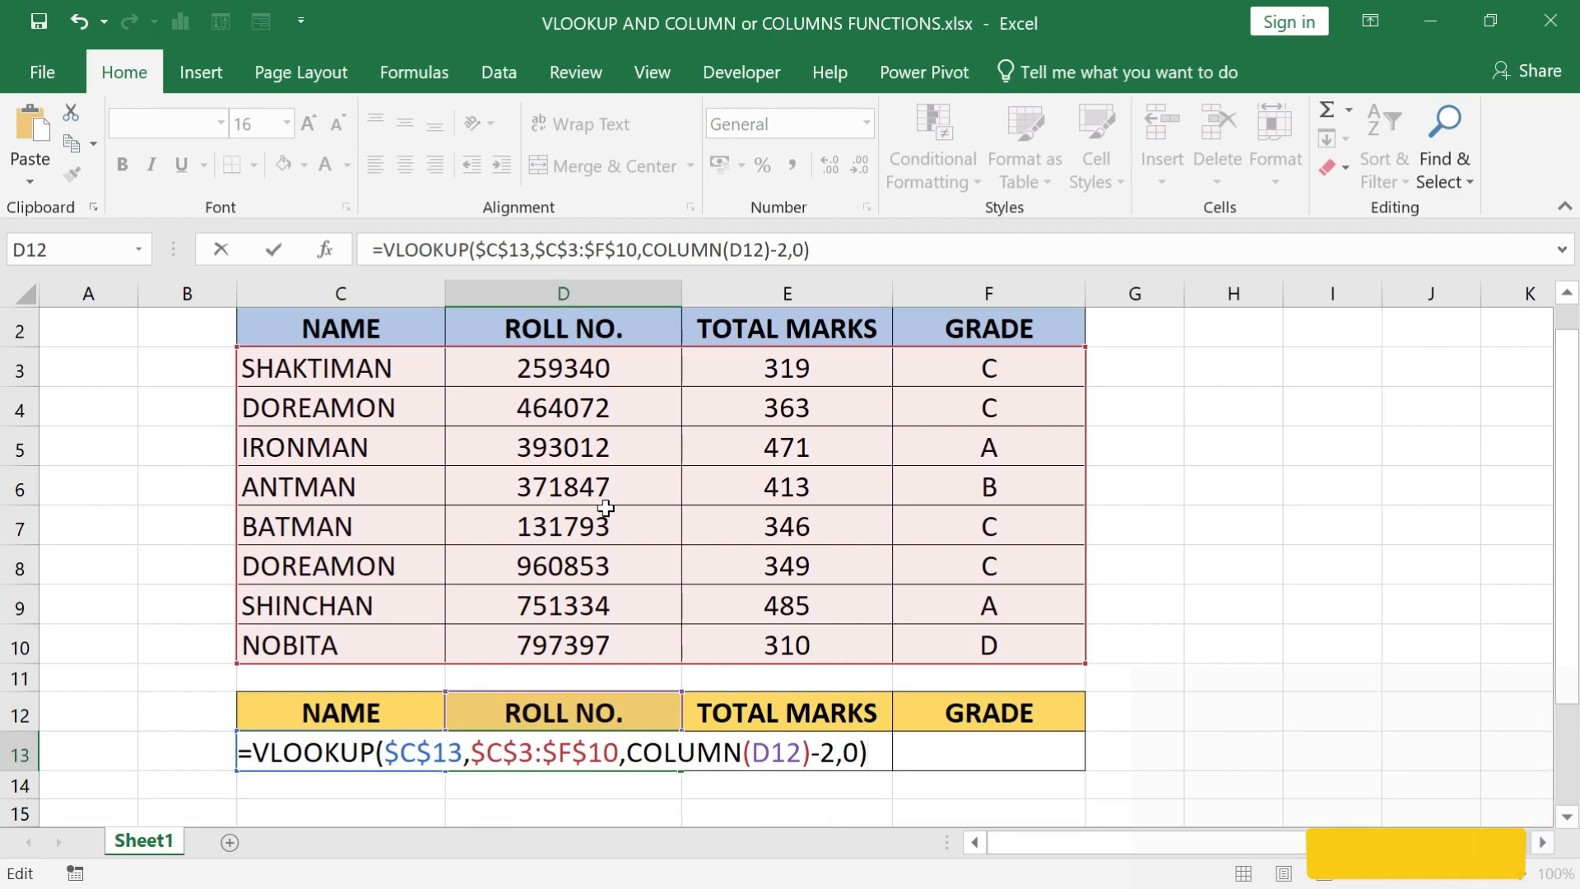
pyautogui.press('Return')
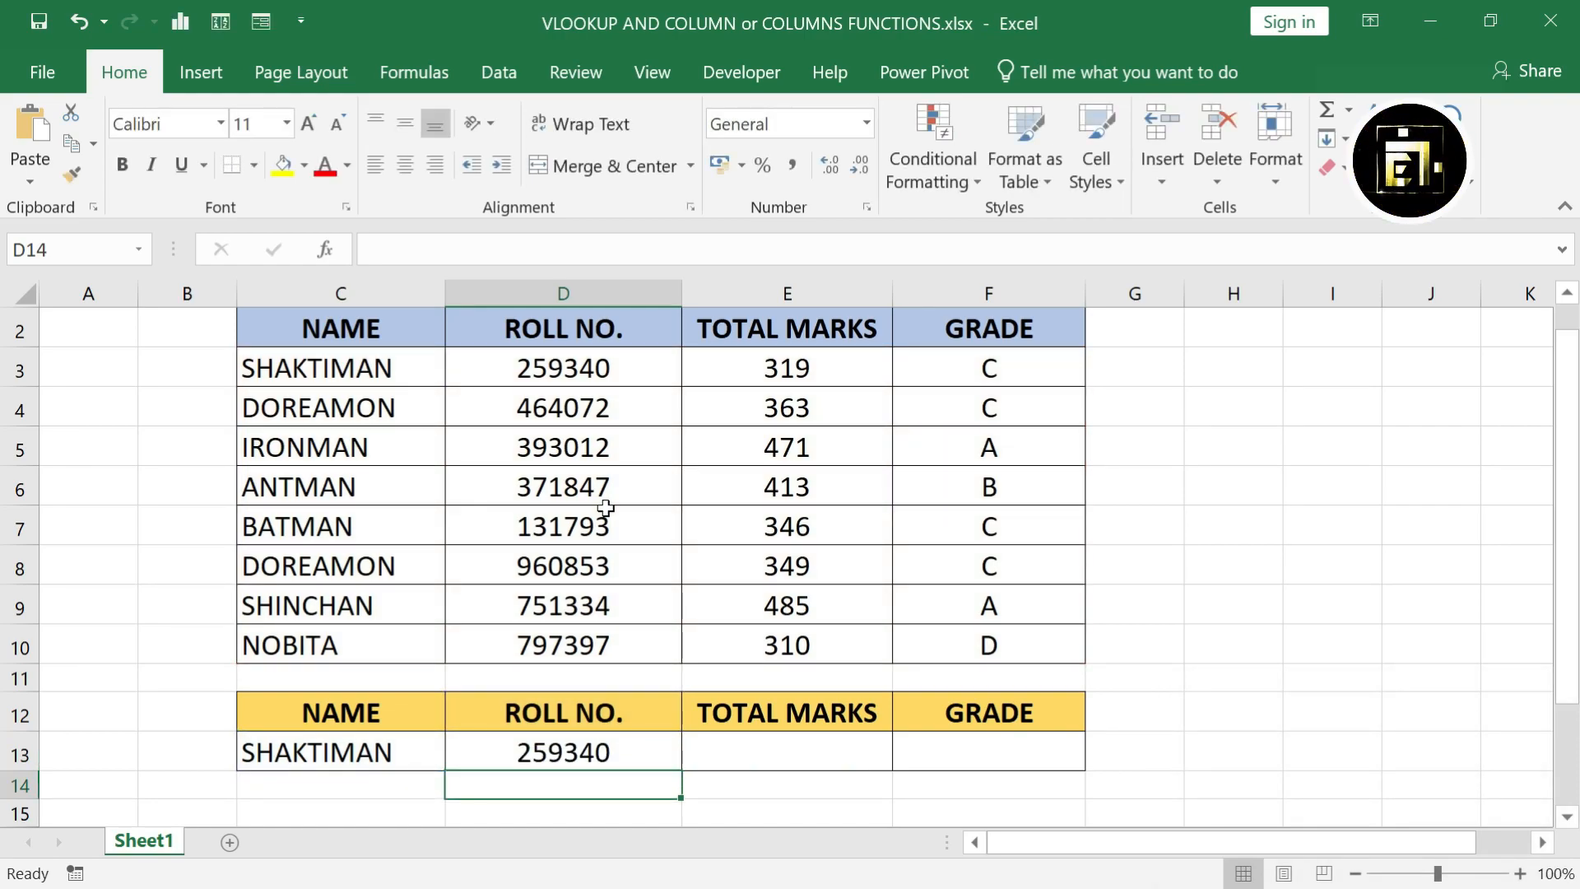
# Fill the D13 formula across to E13 and inspect the copied formula under TOTAL MARKS.
pyautogui.press('Up')
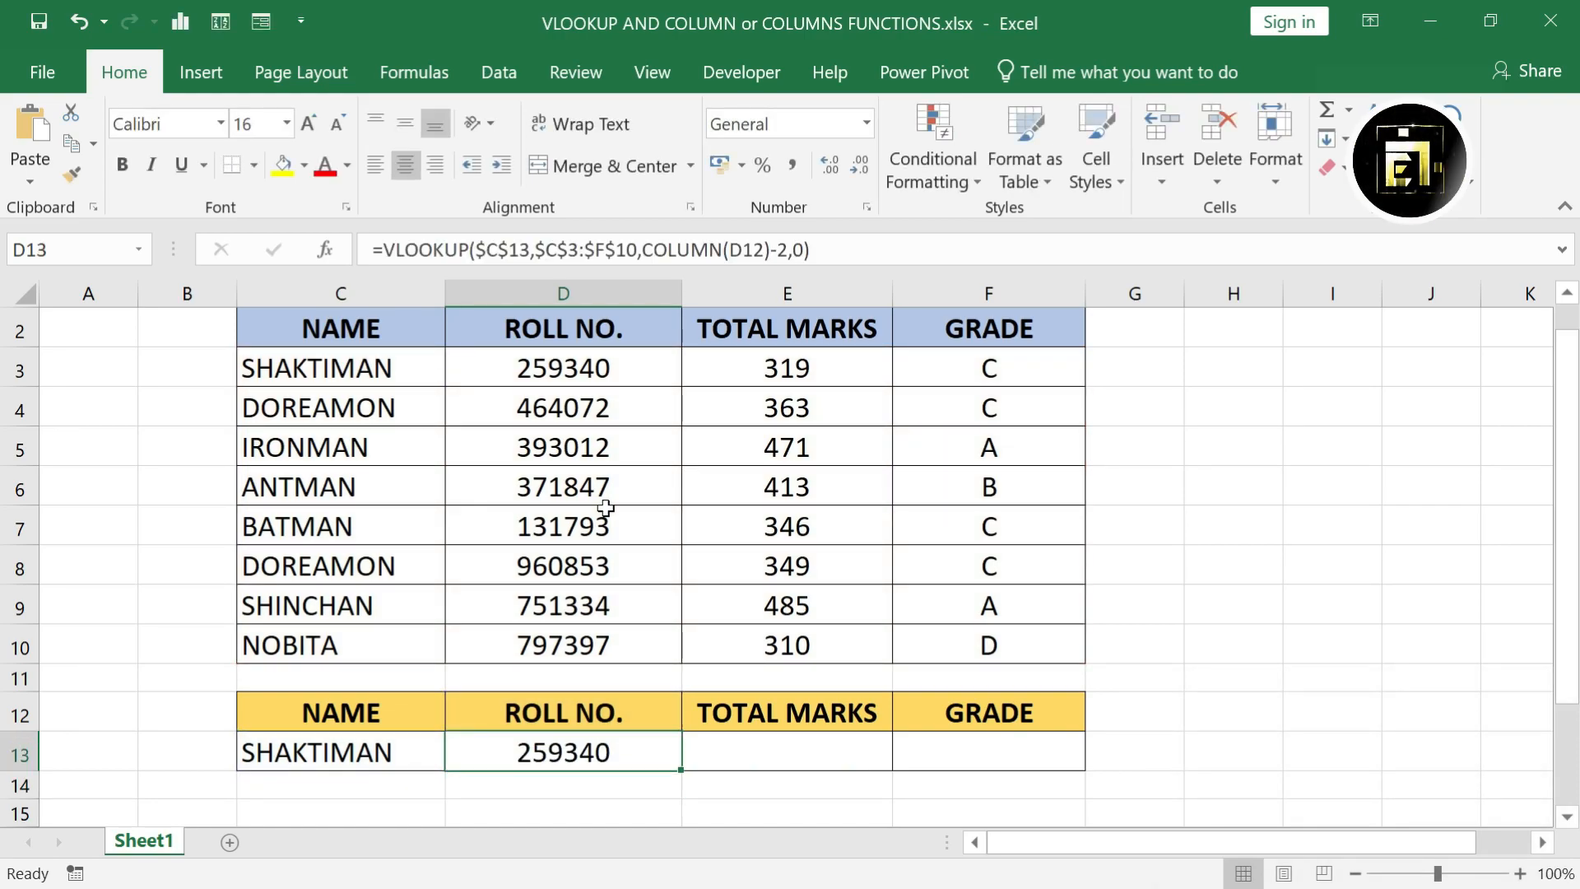
pyautogui.moveTo(684, 773); pyautogui.dragTo(927, 776)
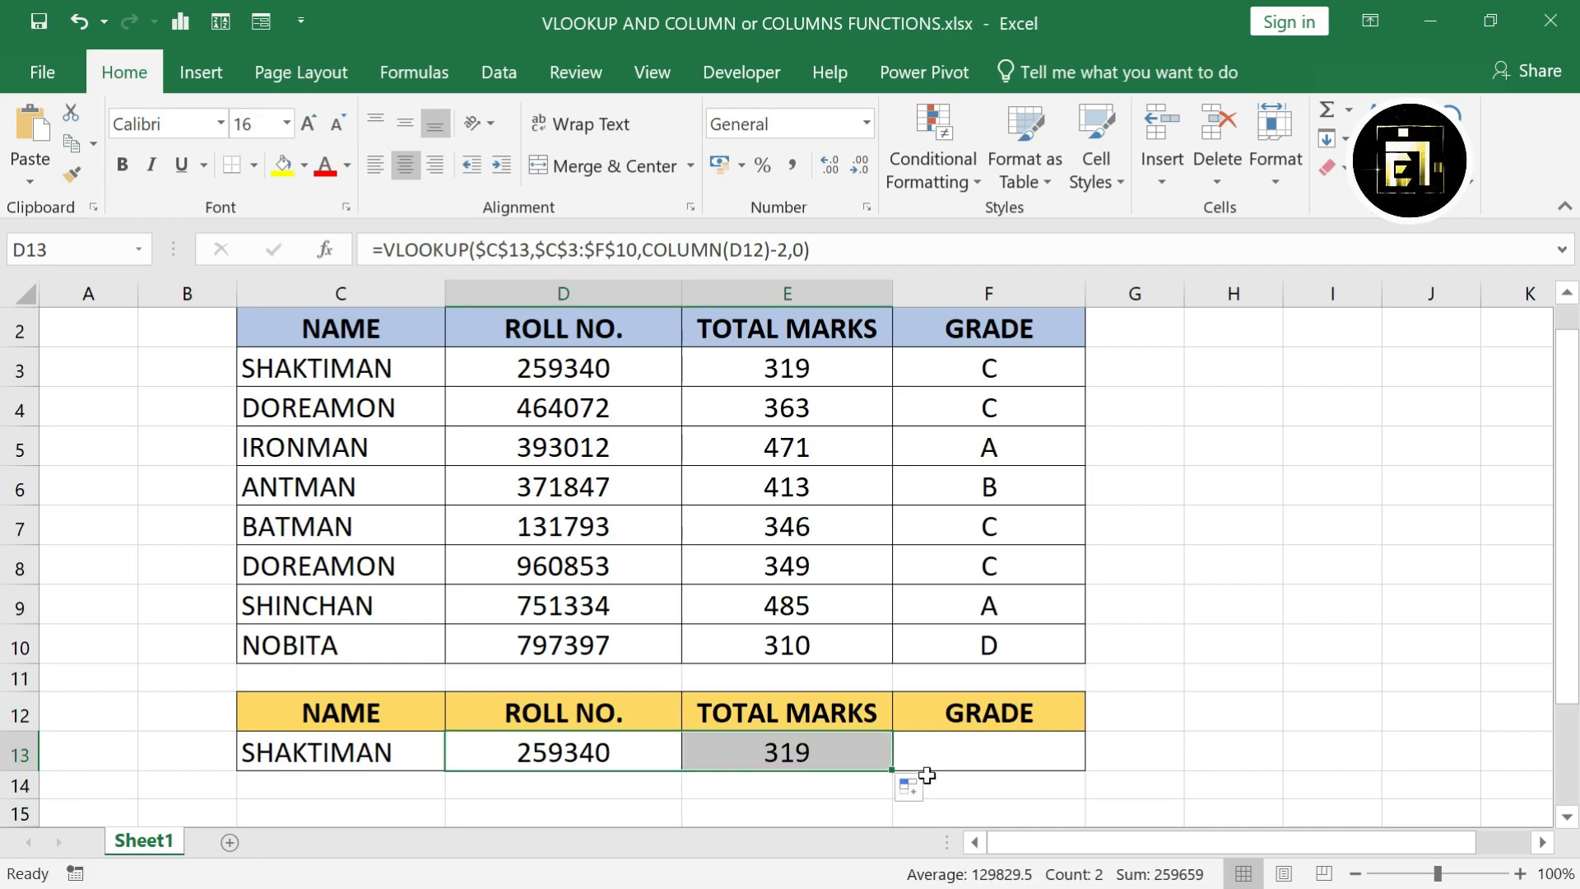
pyautogui.click(870, 767)
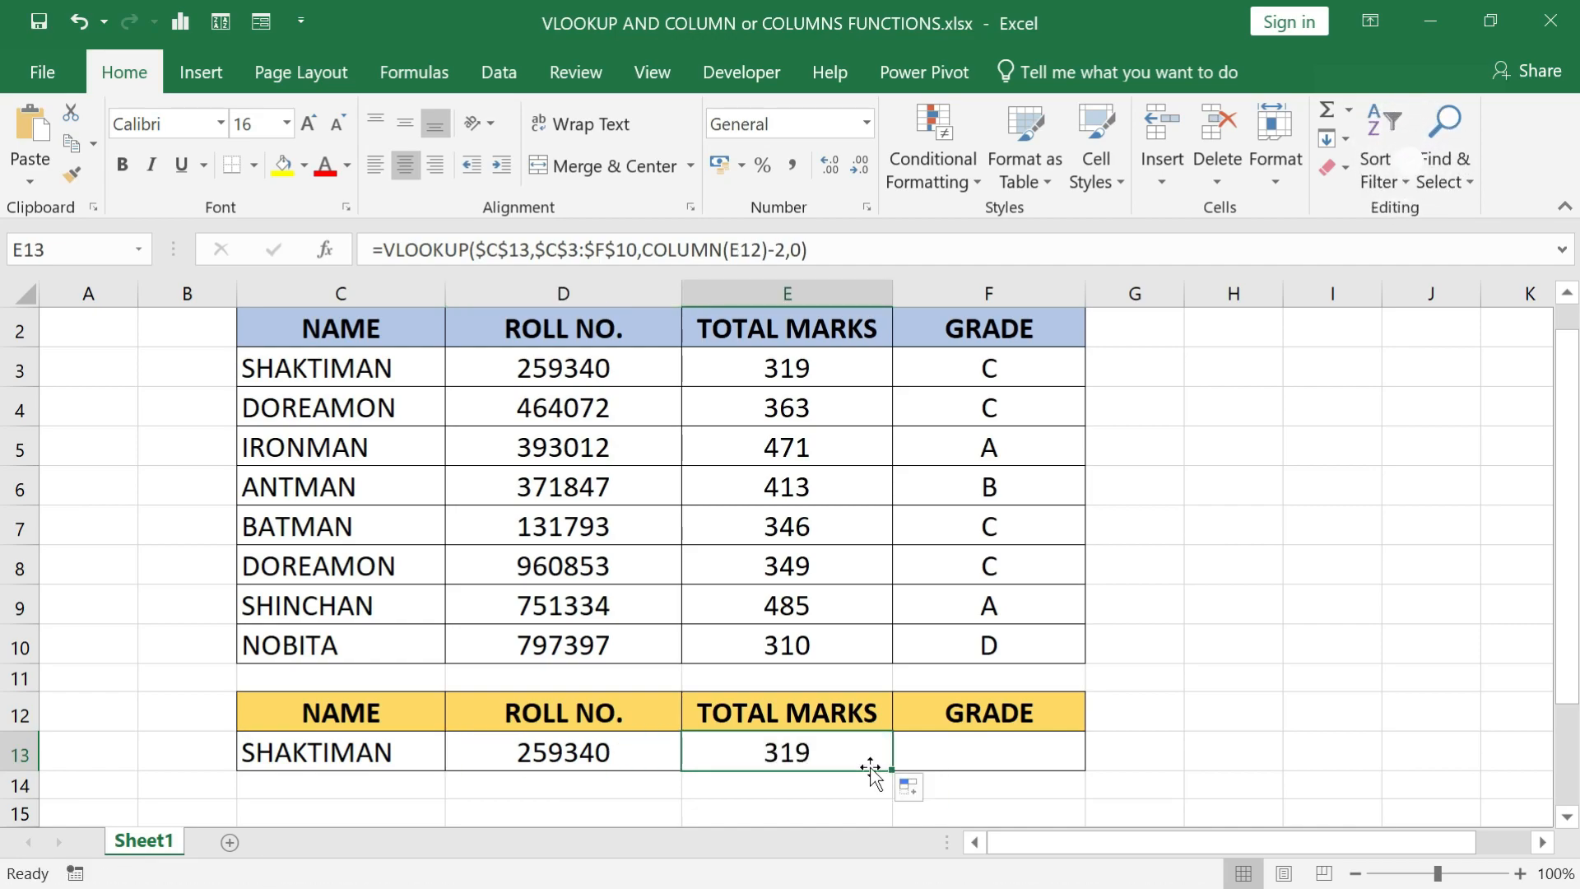
# Evaluate COLUMN(E12)-2 inside the E13 formula to check its column index, and restore the expression.
pyautogui.press('F2')
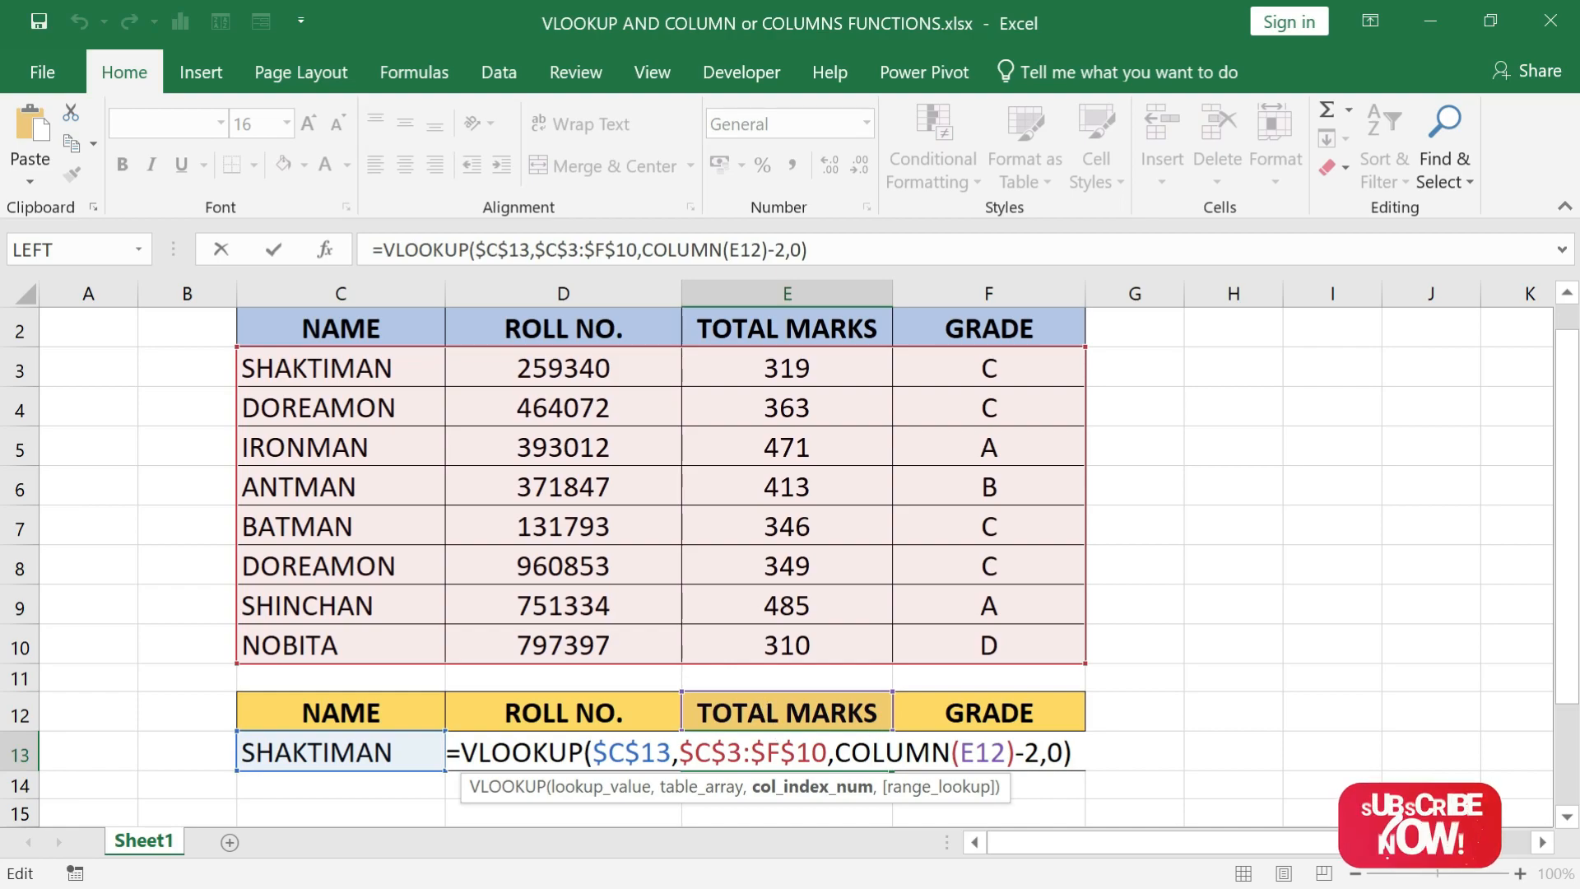
pyautogui.moveTo(835, 752); pyautogui.dragTo(1039, 753)
pyautogui.press('F9')
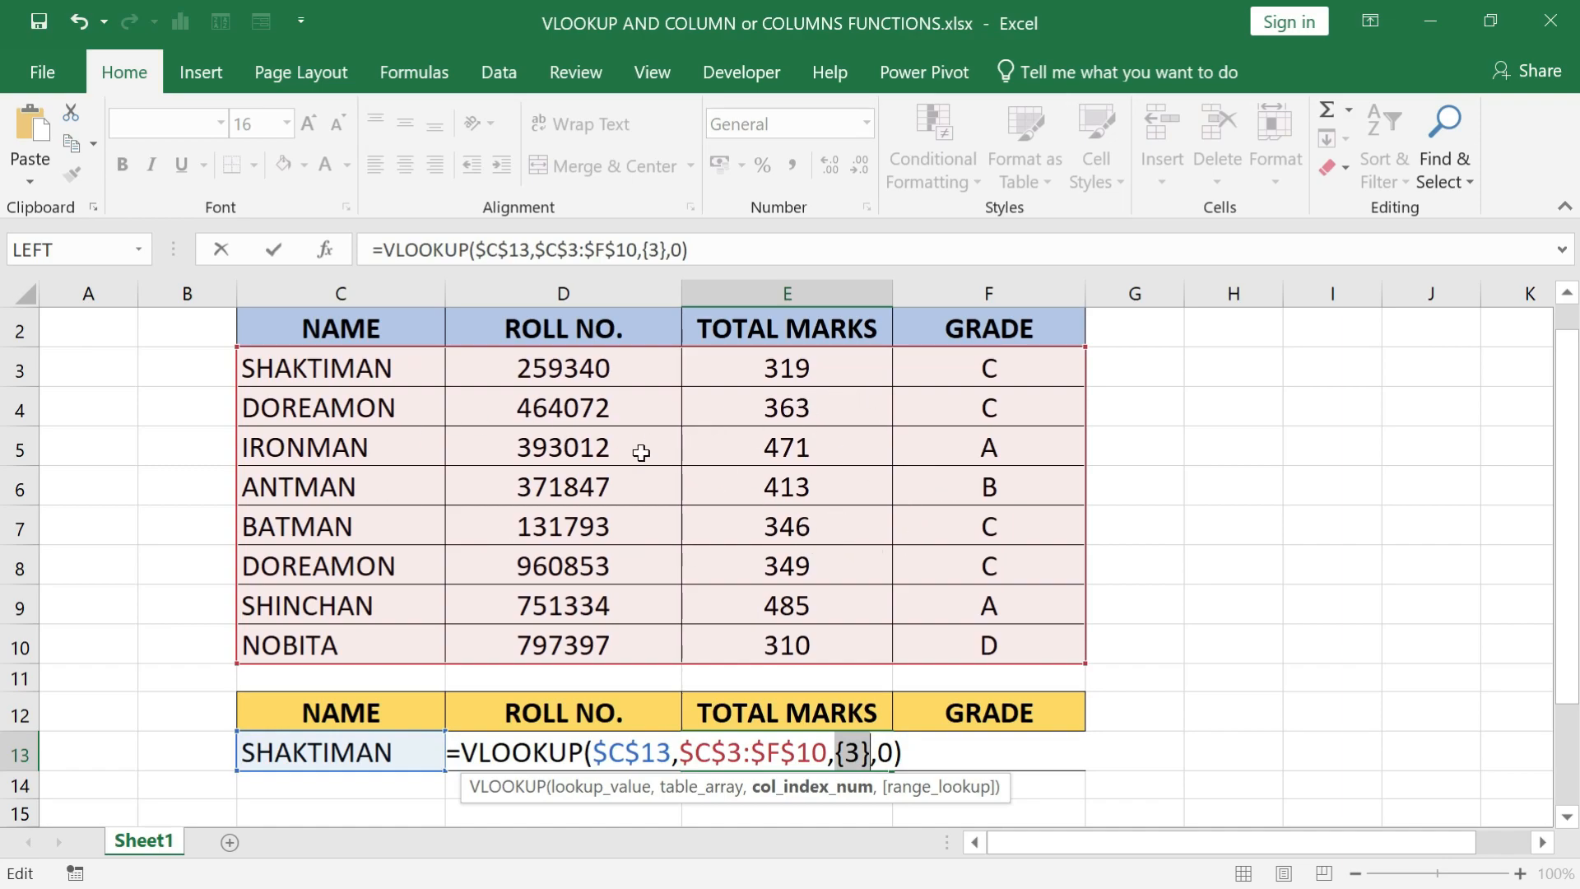
pyautogui.press('Return')
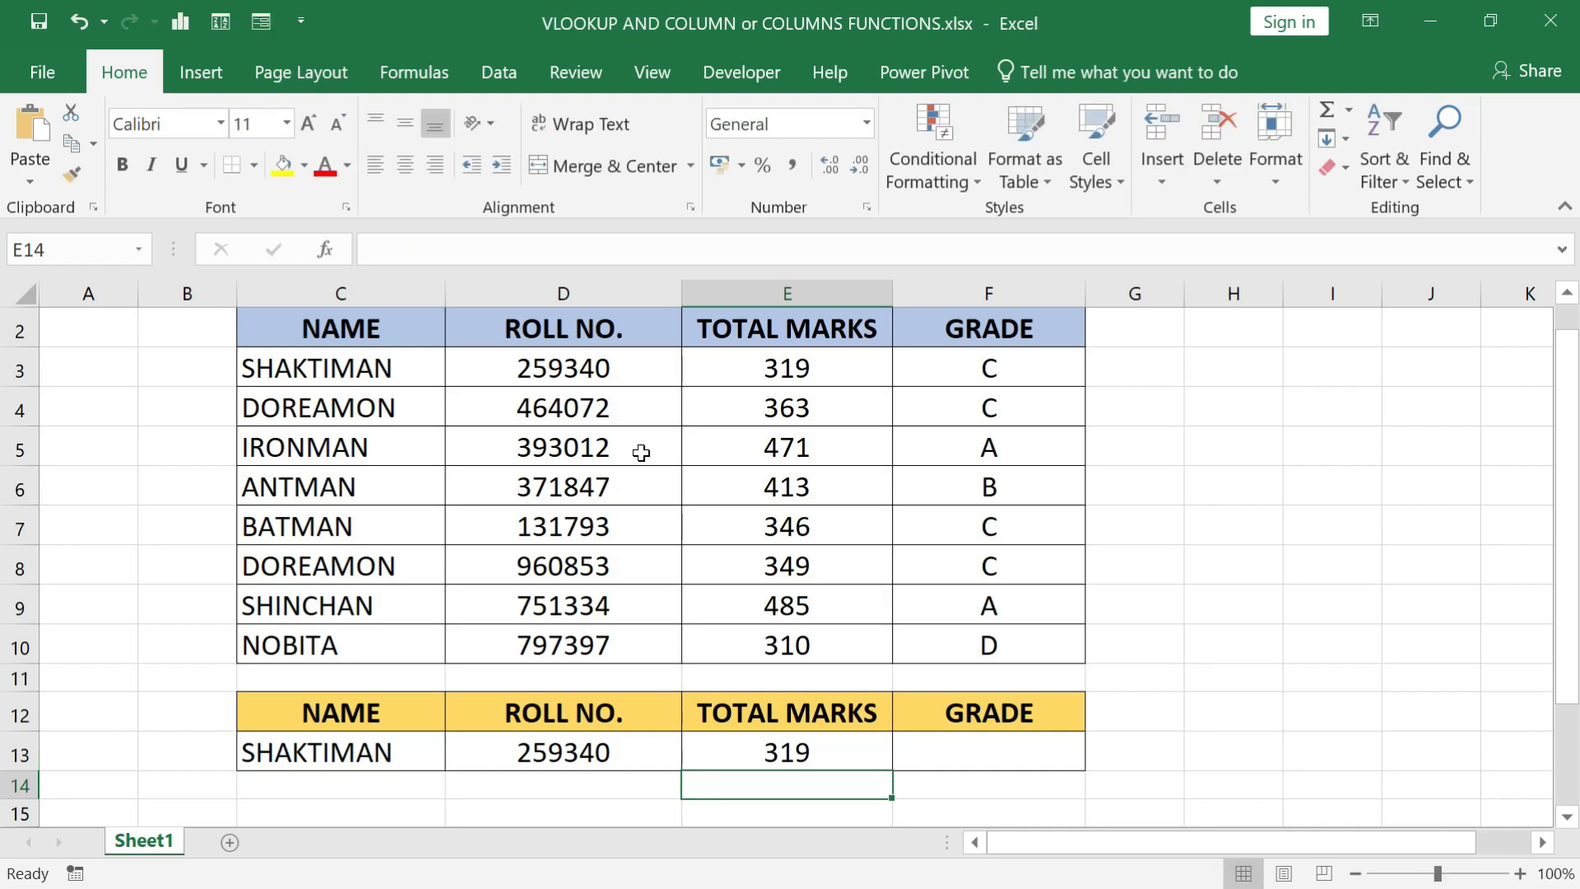
# Fill the E13 formula across to F13 and inspect the COLUMN reference in the GRADE cell's formula.
pyautogui.press('Up')
pyautogui.moveTo(893, 770); pyautogui.dragTo(1042, 778)
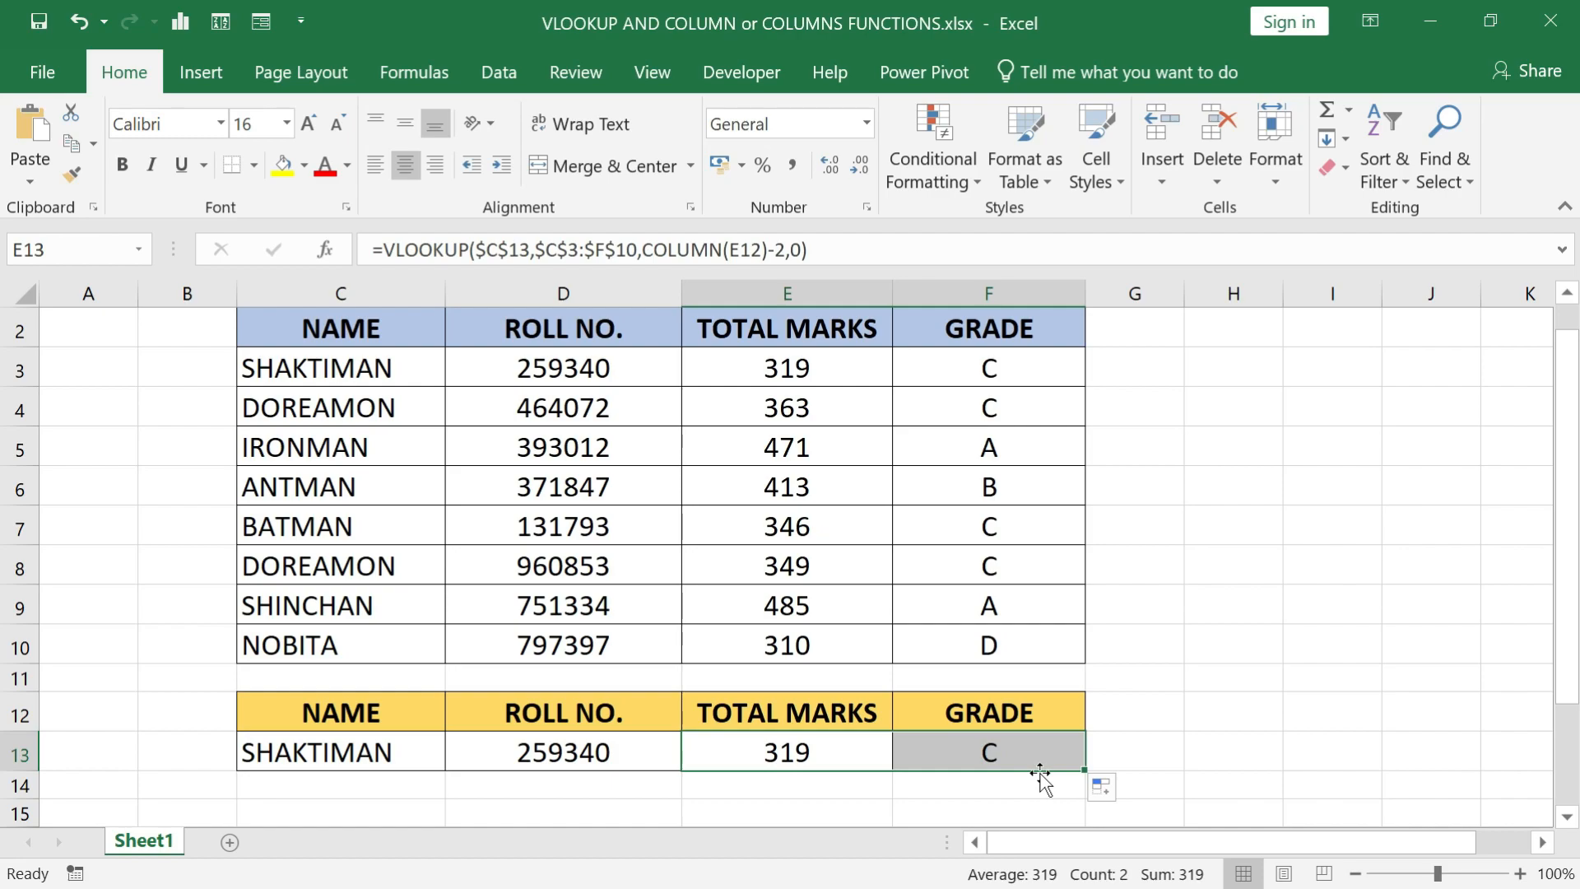
pyautogui.click(1046, 756)
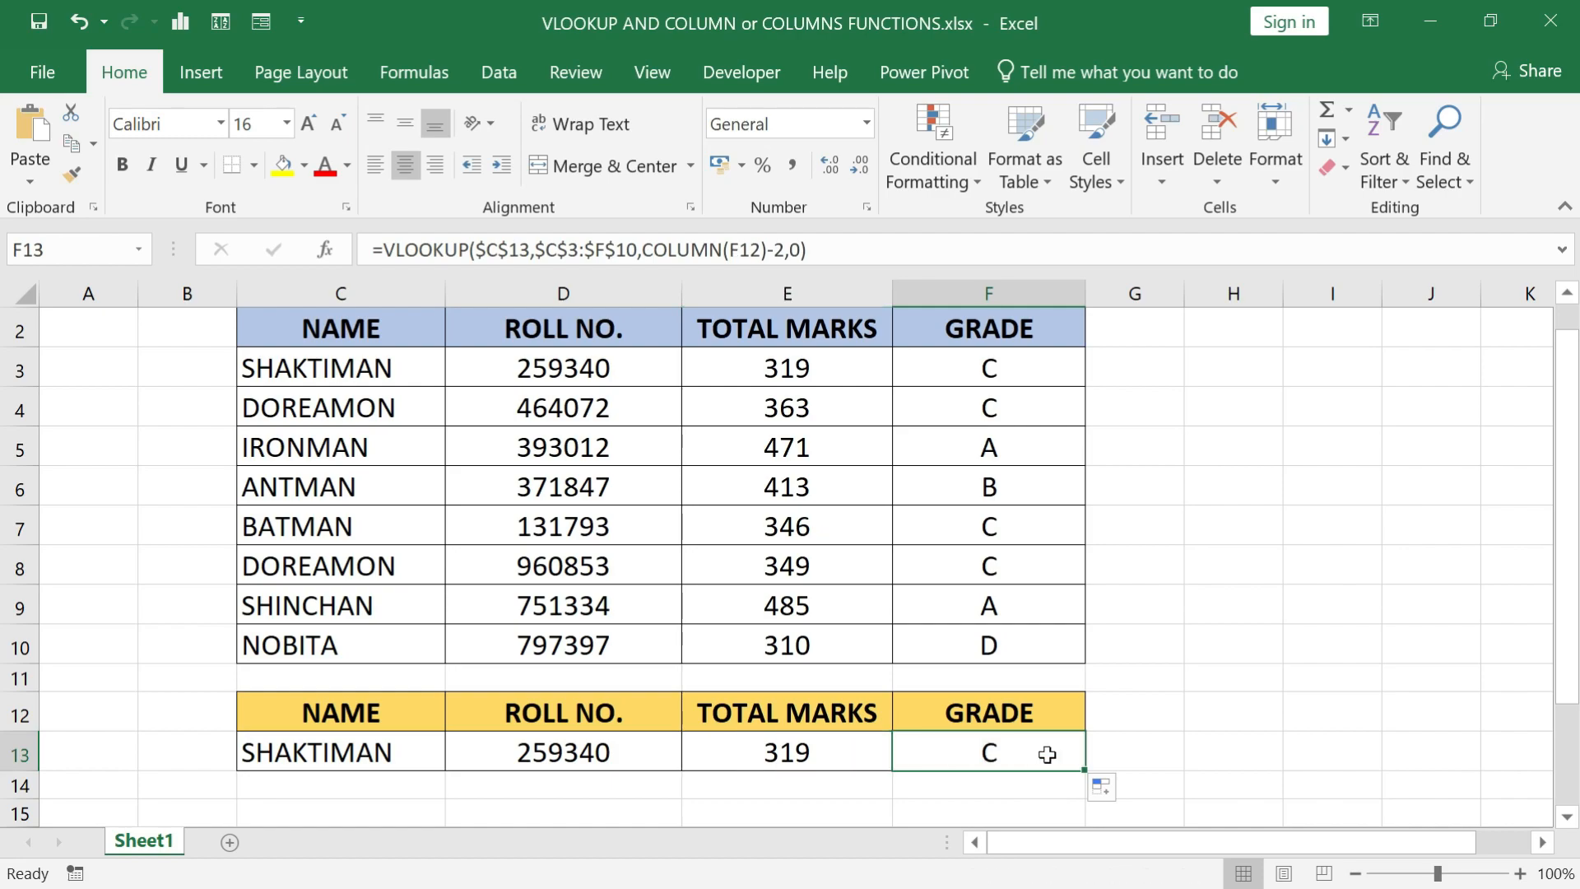